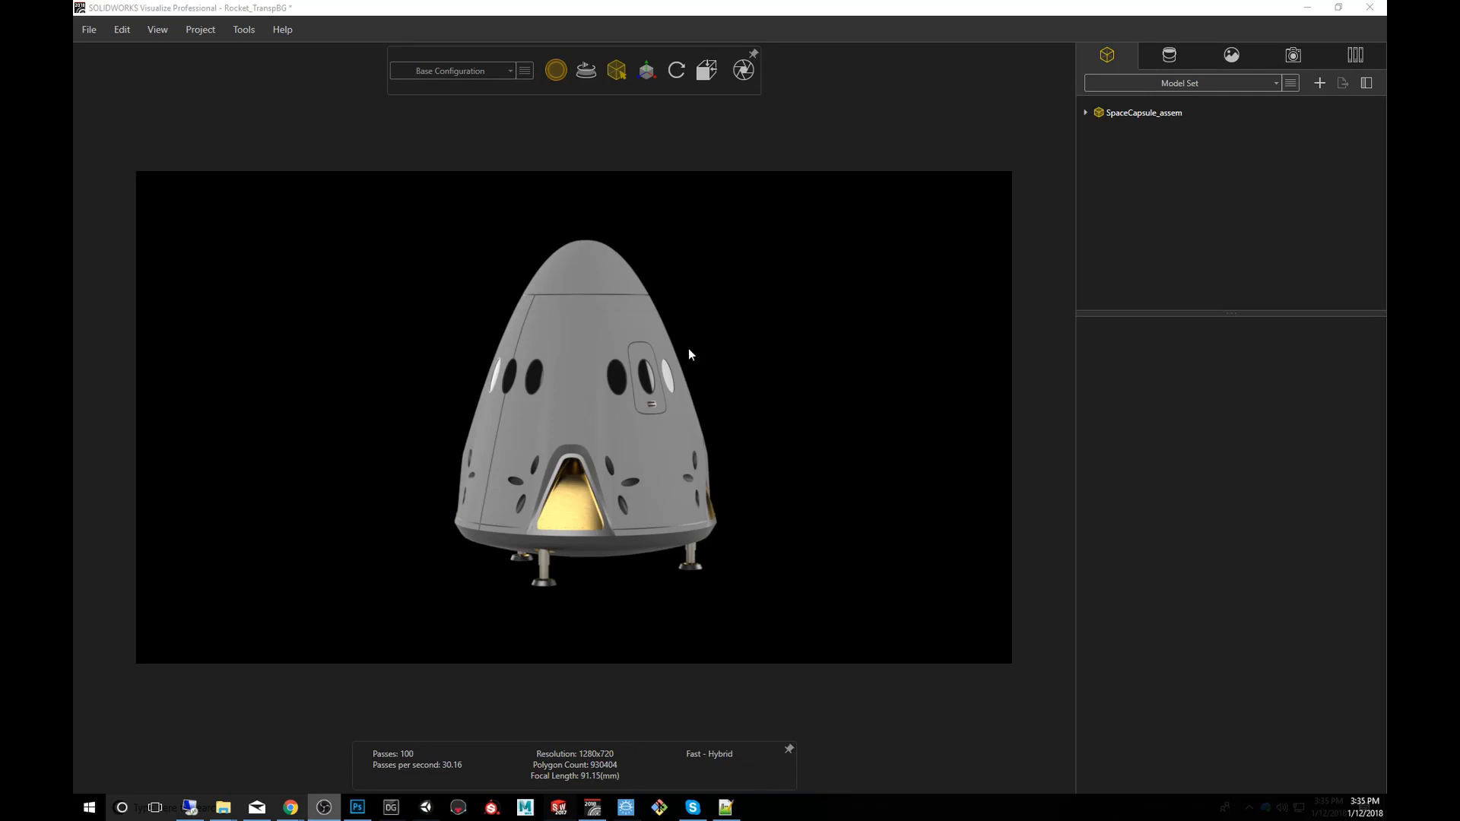
- Orbit the camera slightly around the capsule, then zoom in and back out
left_click_drag(687, 348, 709, 368)
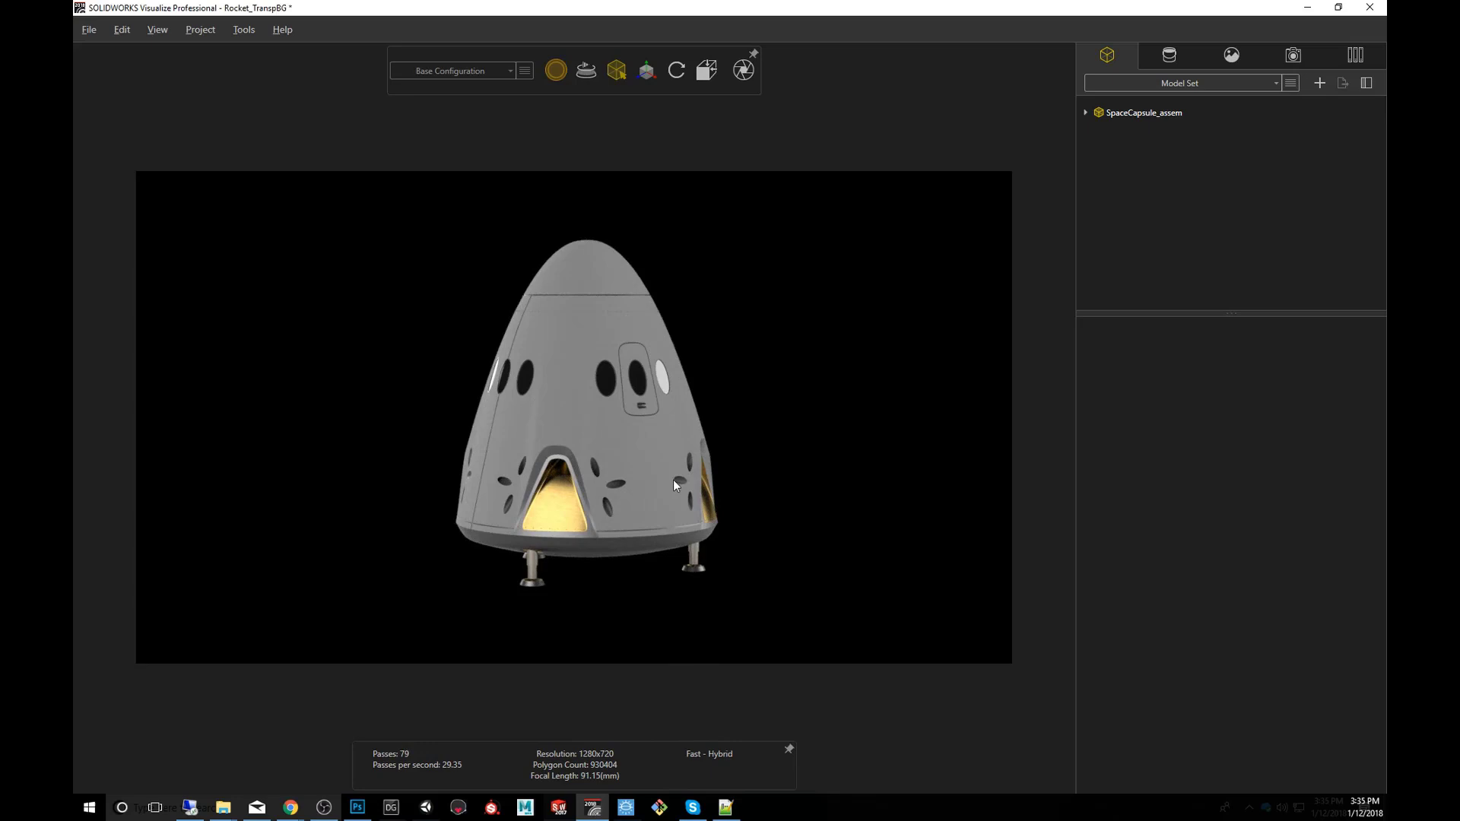
scroll(673, 479, "up", 3)
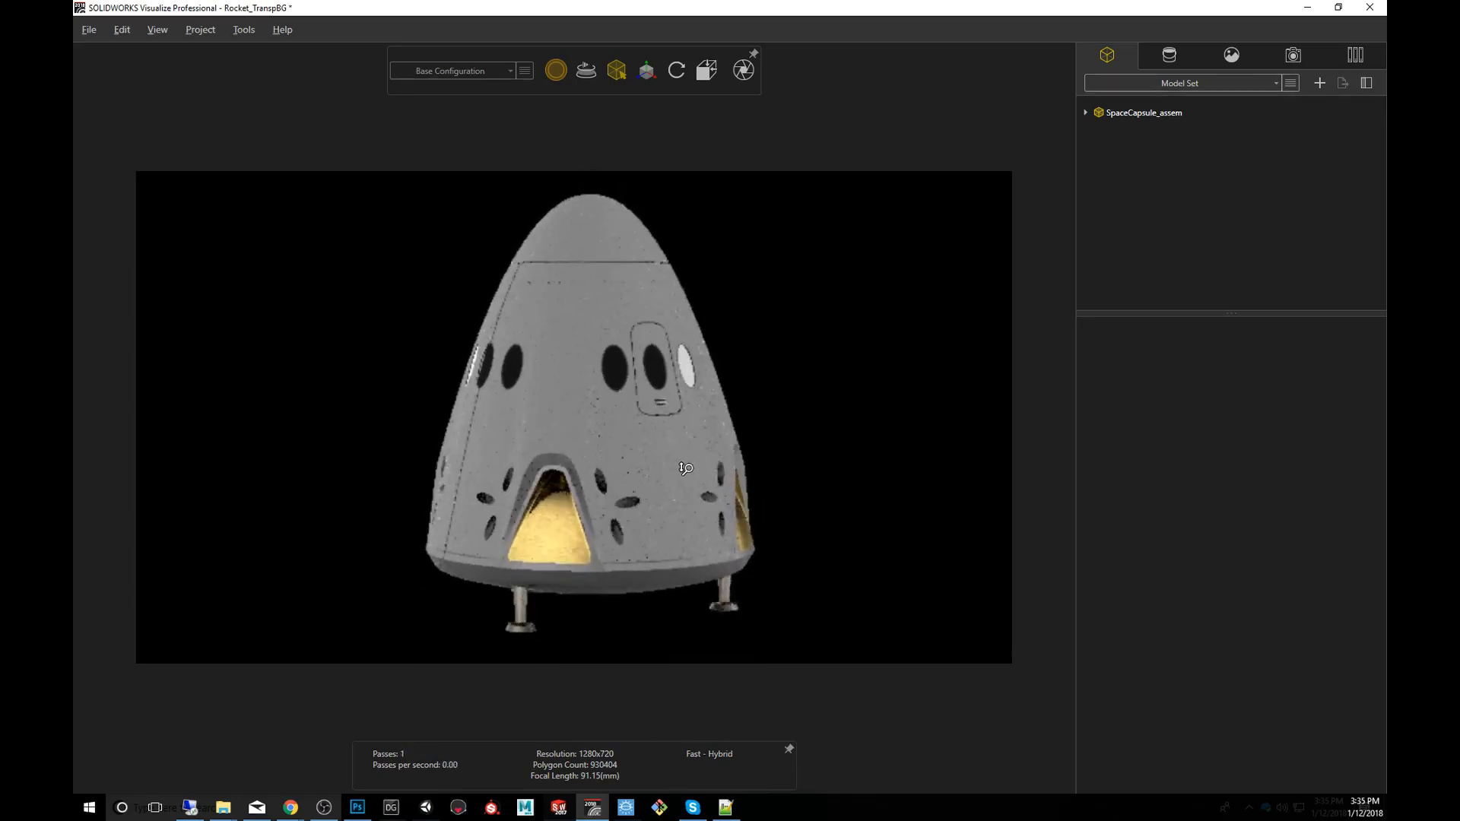
scroll(676, 486, "down", 3)
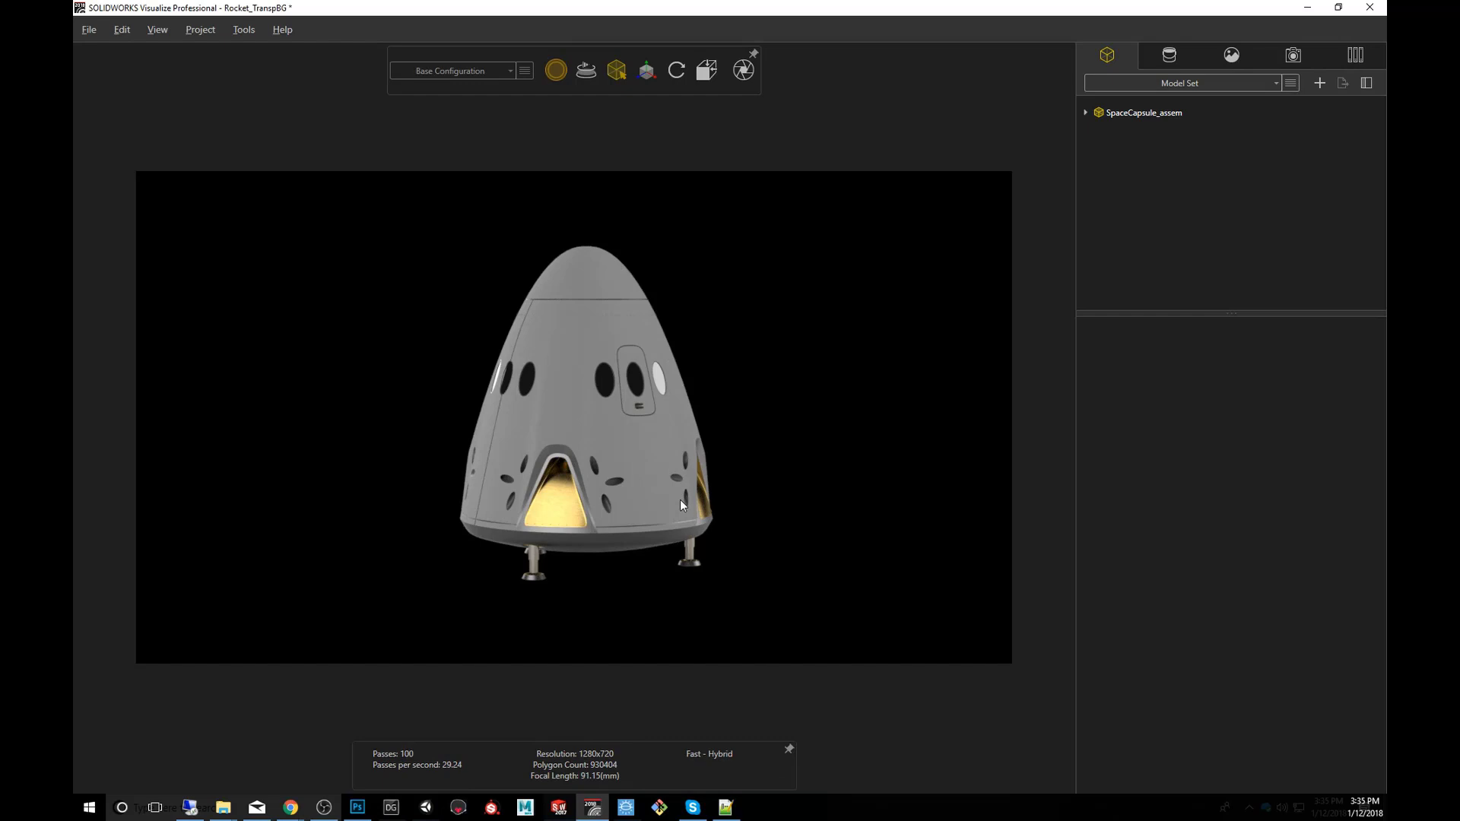
left_click(357, 807)
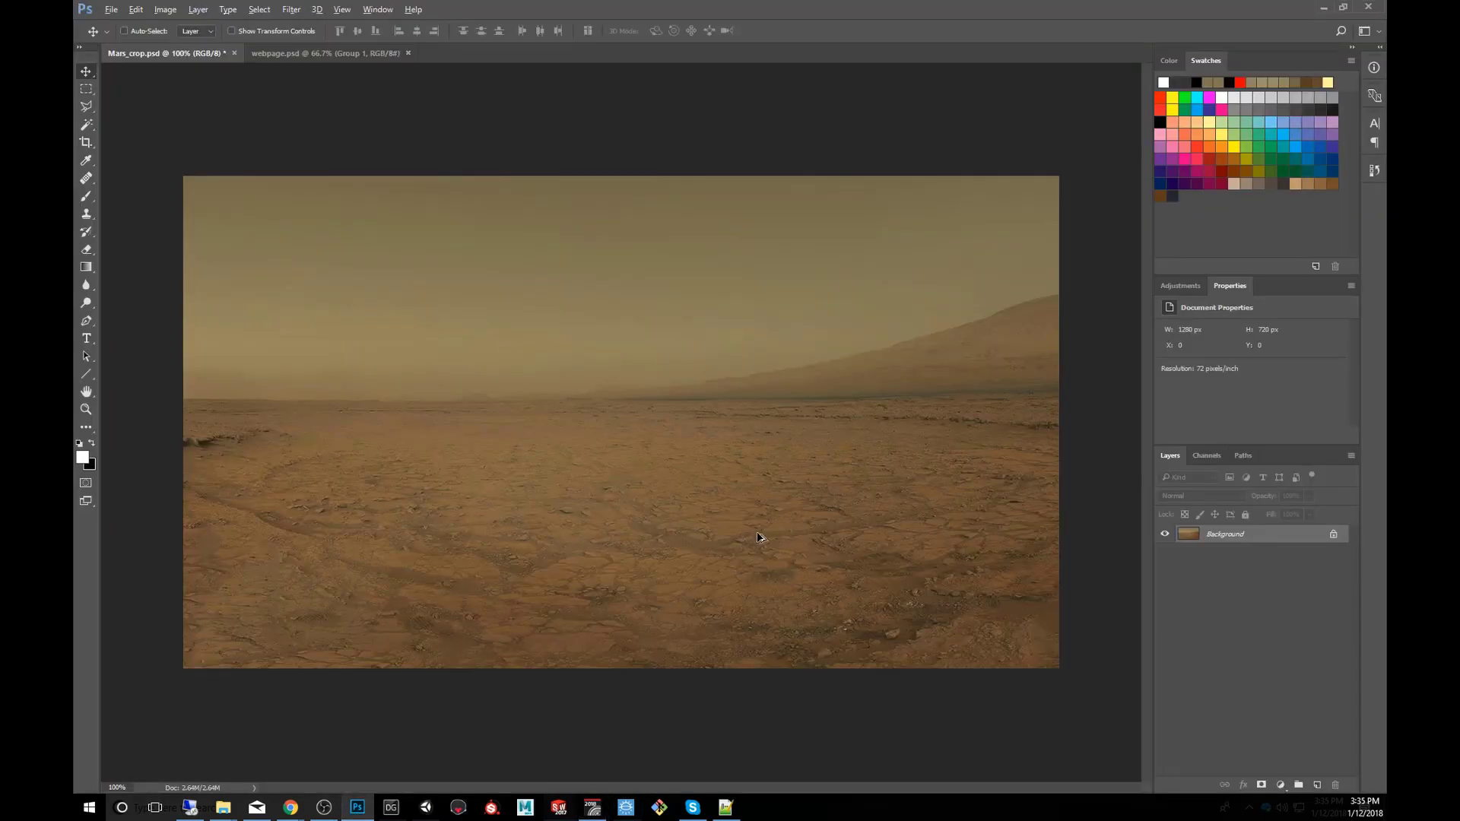
key("alt+Tab")
mouse_move(683, 452)
left_mouse_down()
mouse_move(728, 421)
mouse_move(698, 445)
left_mouse_up()
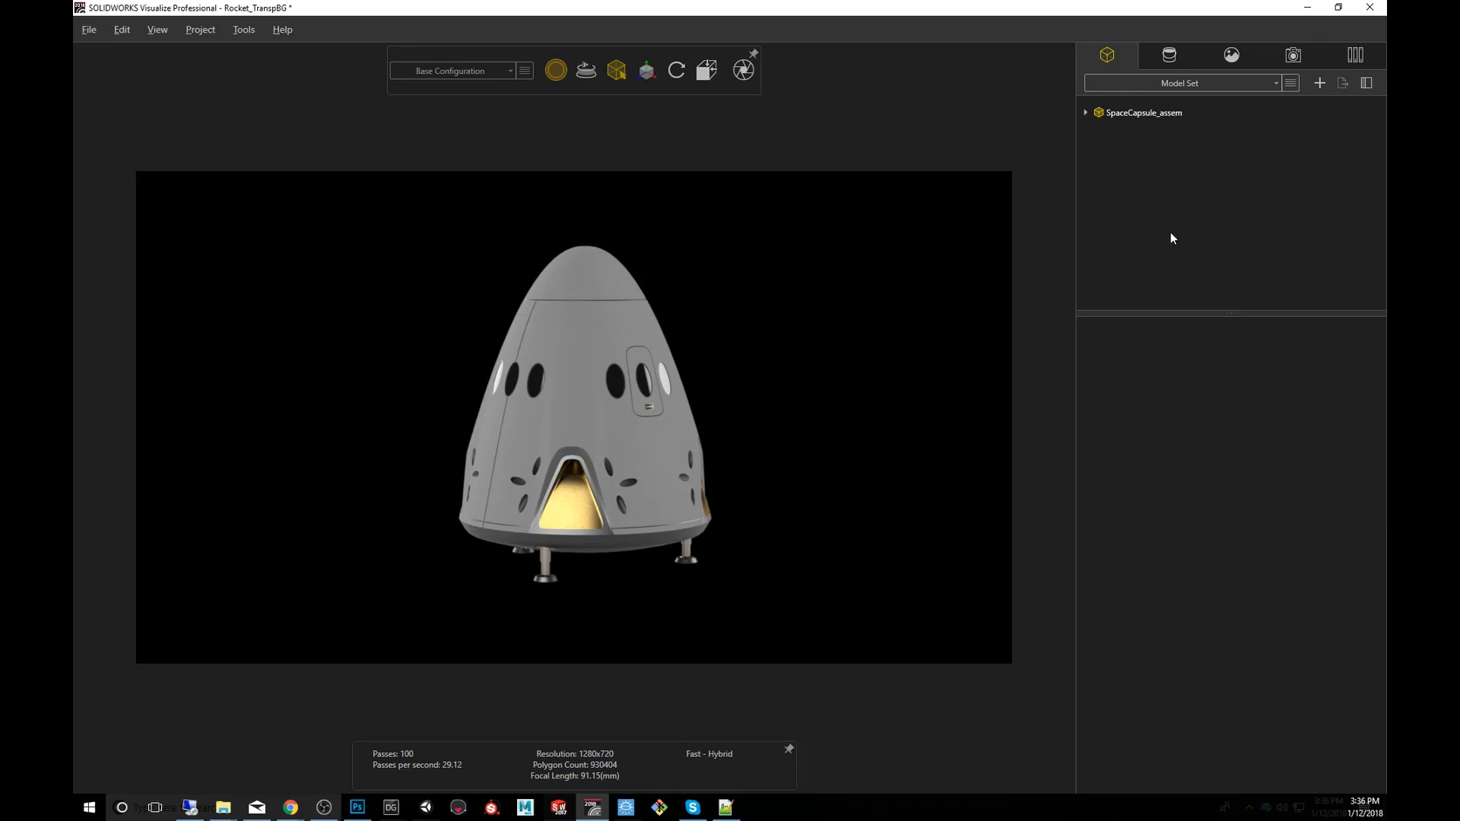
- Apply the California Desert Small environment from the cloud Environments library to the capsule scene
left_click(1355, 56)
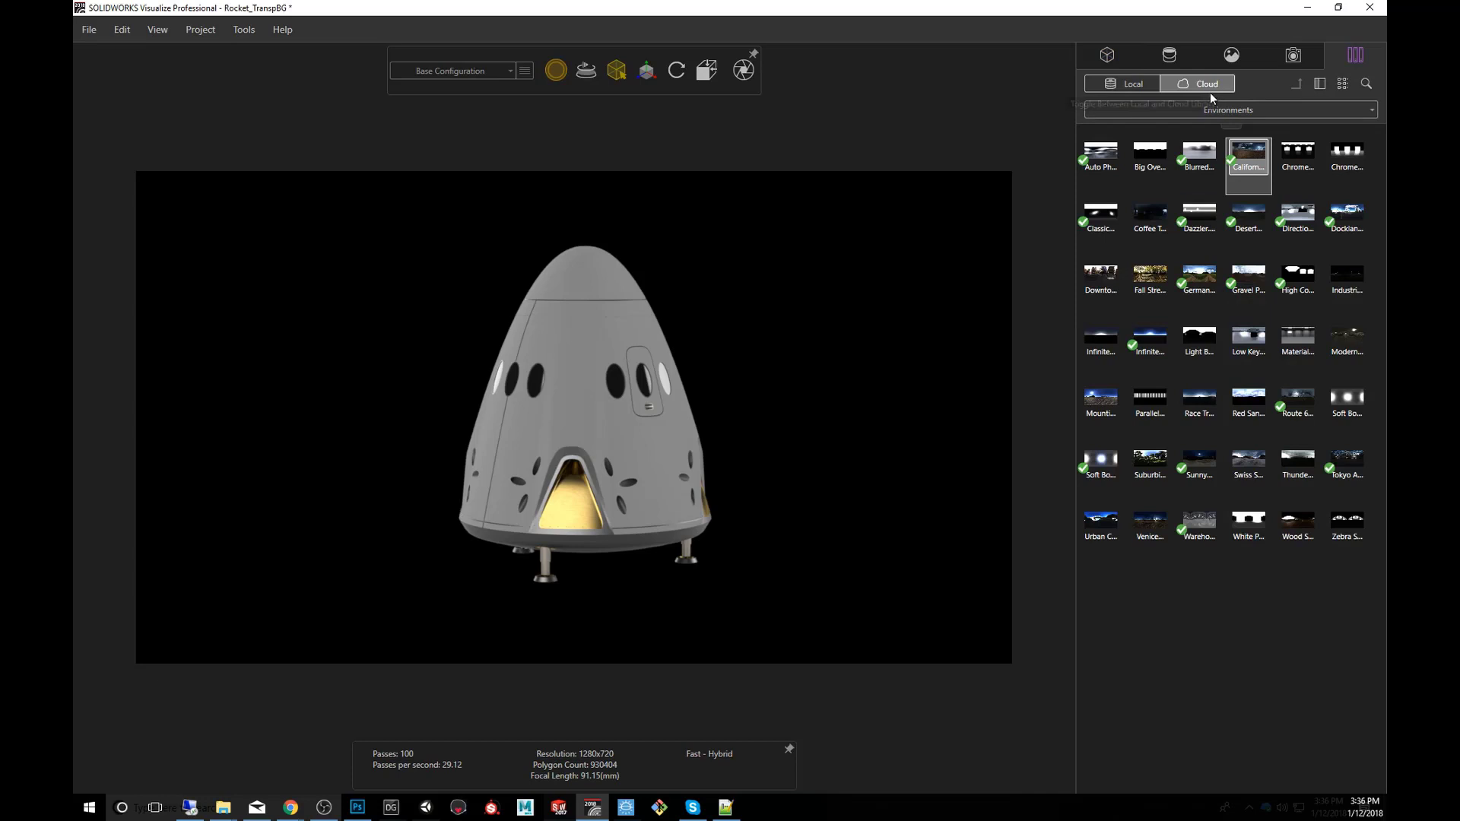
left_click(1228, 109)
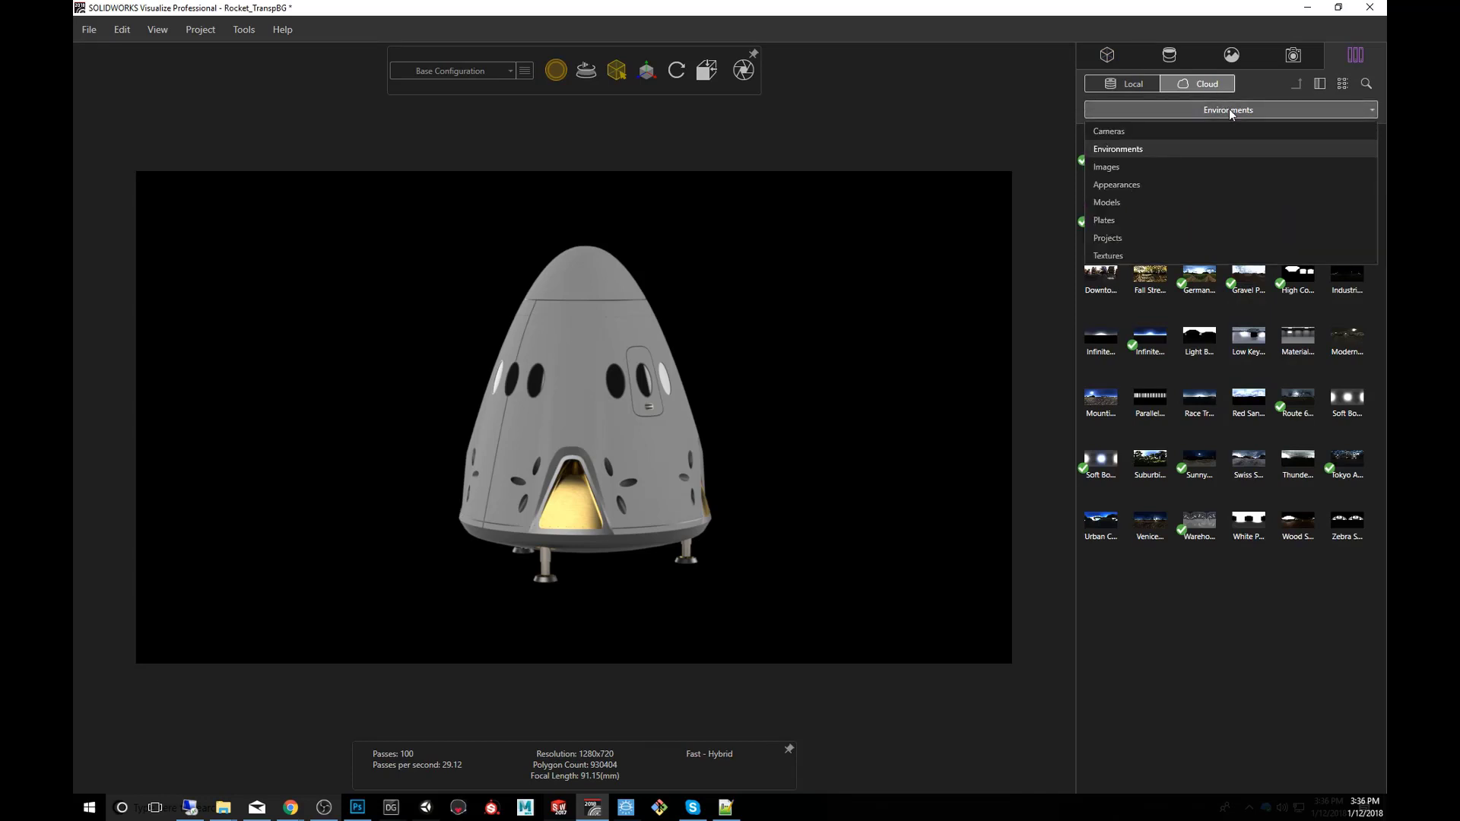
left_click(1129, 148)
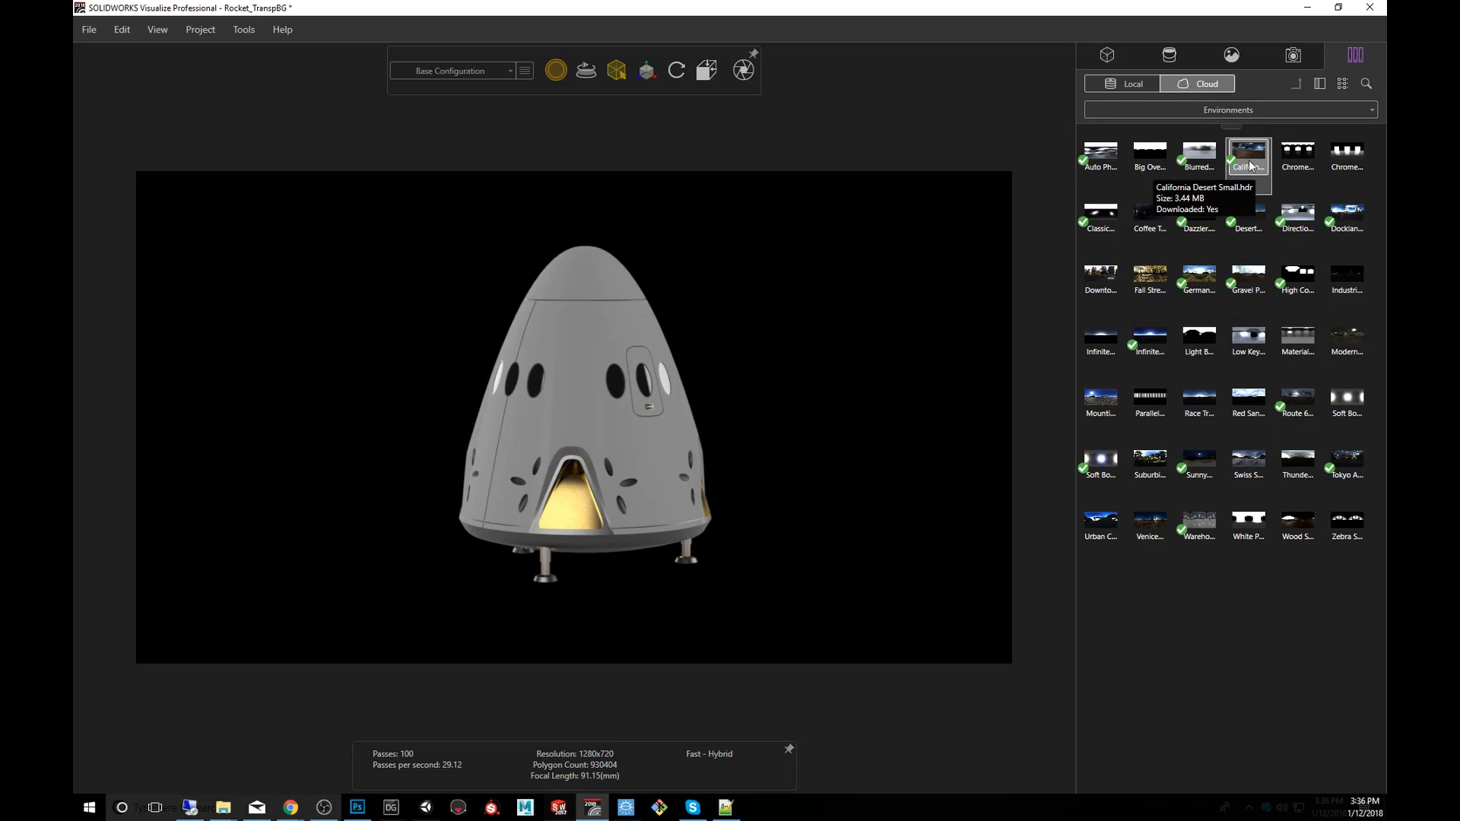
left_click_drag(1248, 173, 735, 393)
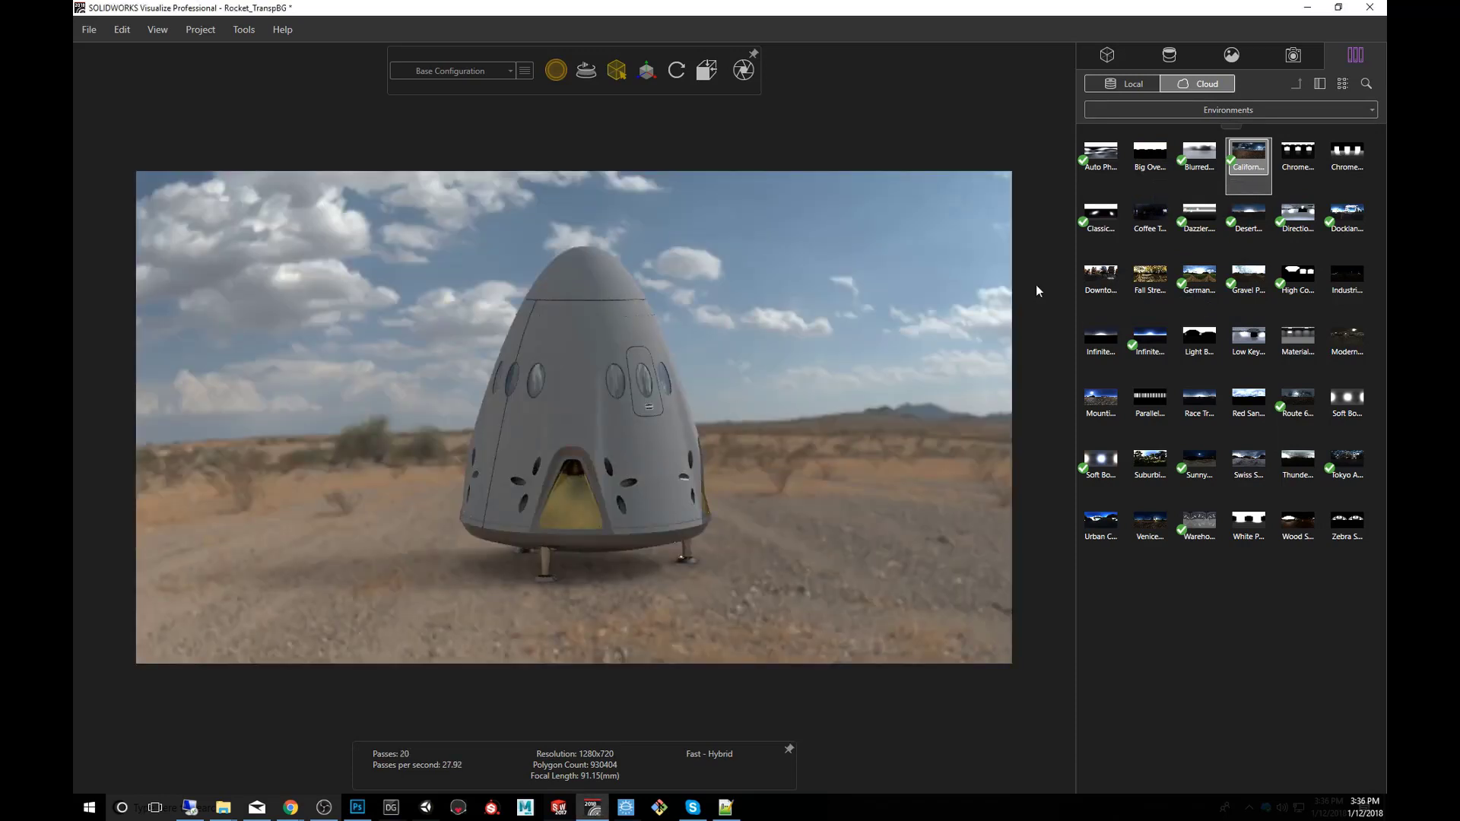
left_click(1230, 55)
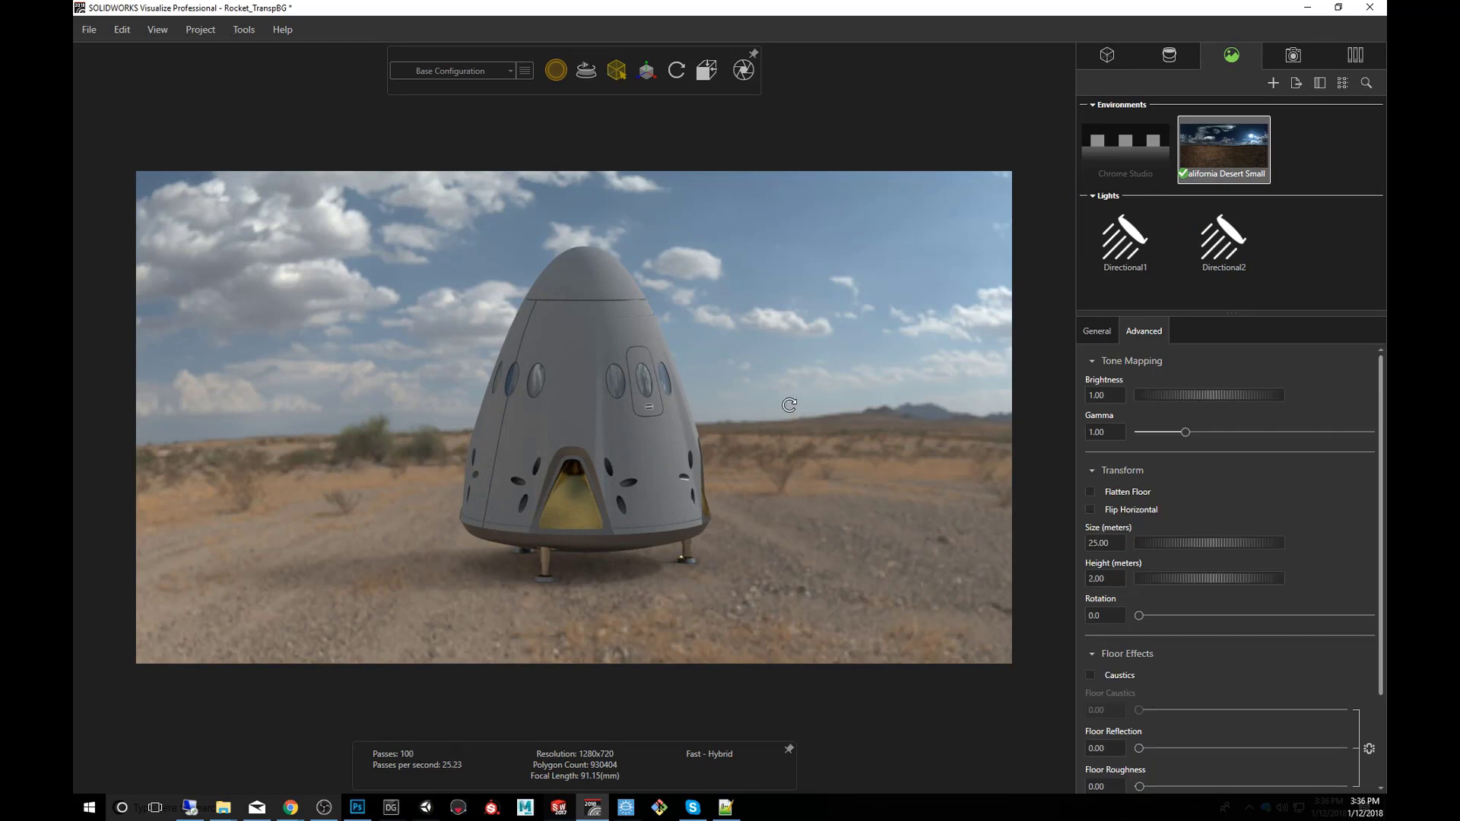
- Turn the desert backdrop around the capsule until the environment rotation reads 358.6
mouse_move(789, 404)
left_mouse_down()
mouse_move(761, 403)
mouse_move(789, 404)
left_mouse_up()
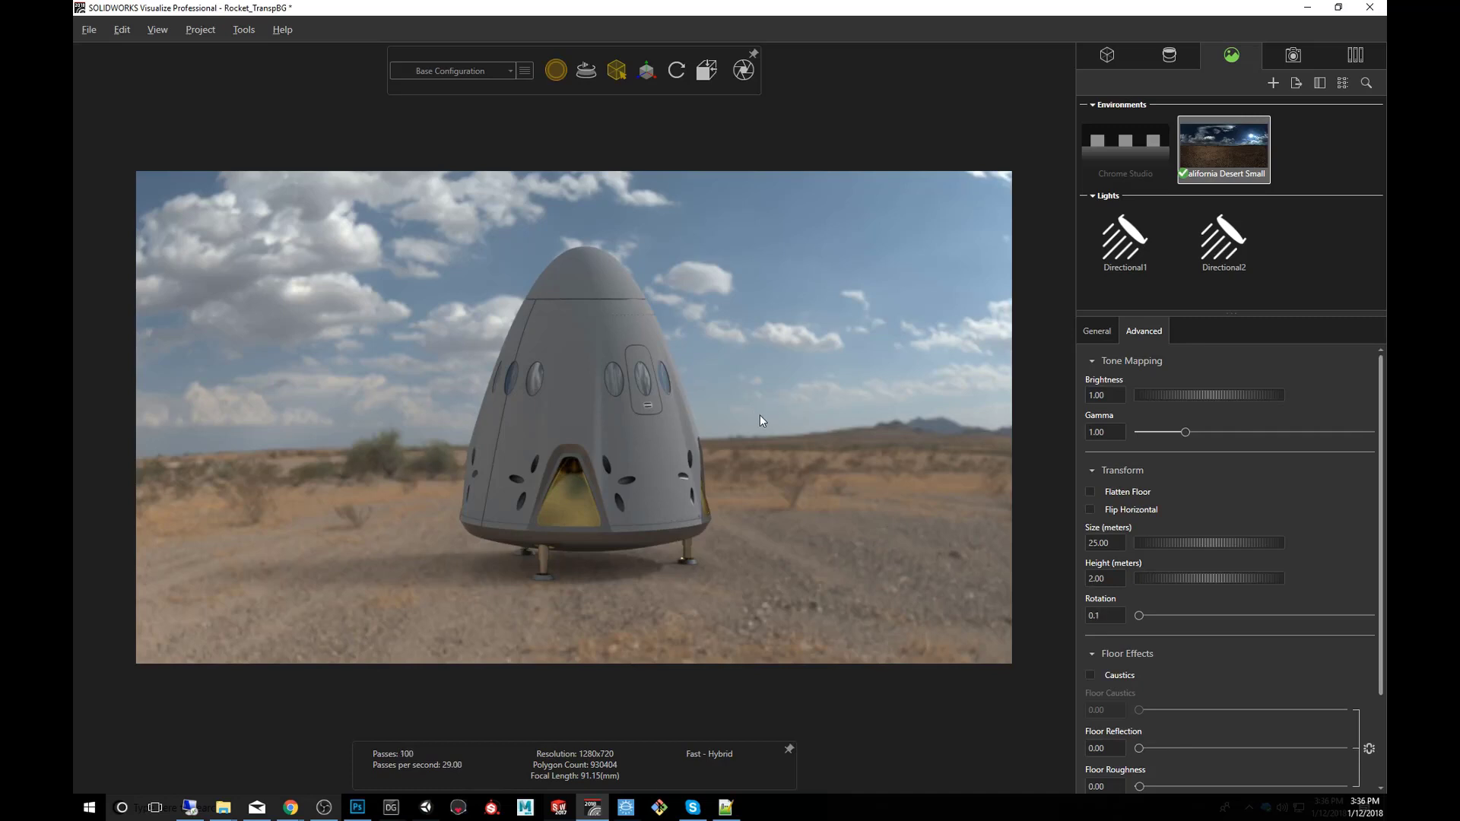
left_click_drag(760, 414, 745, 462)
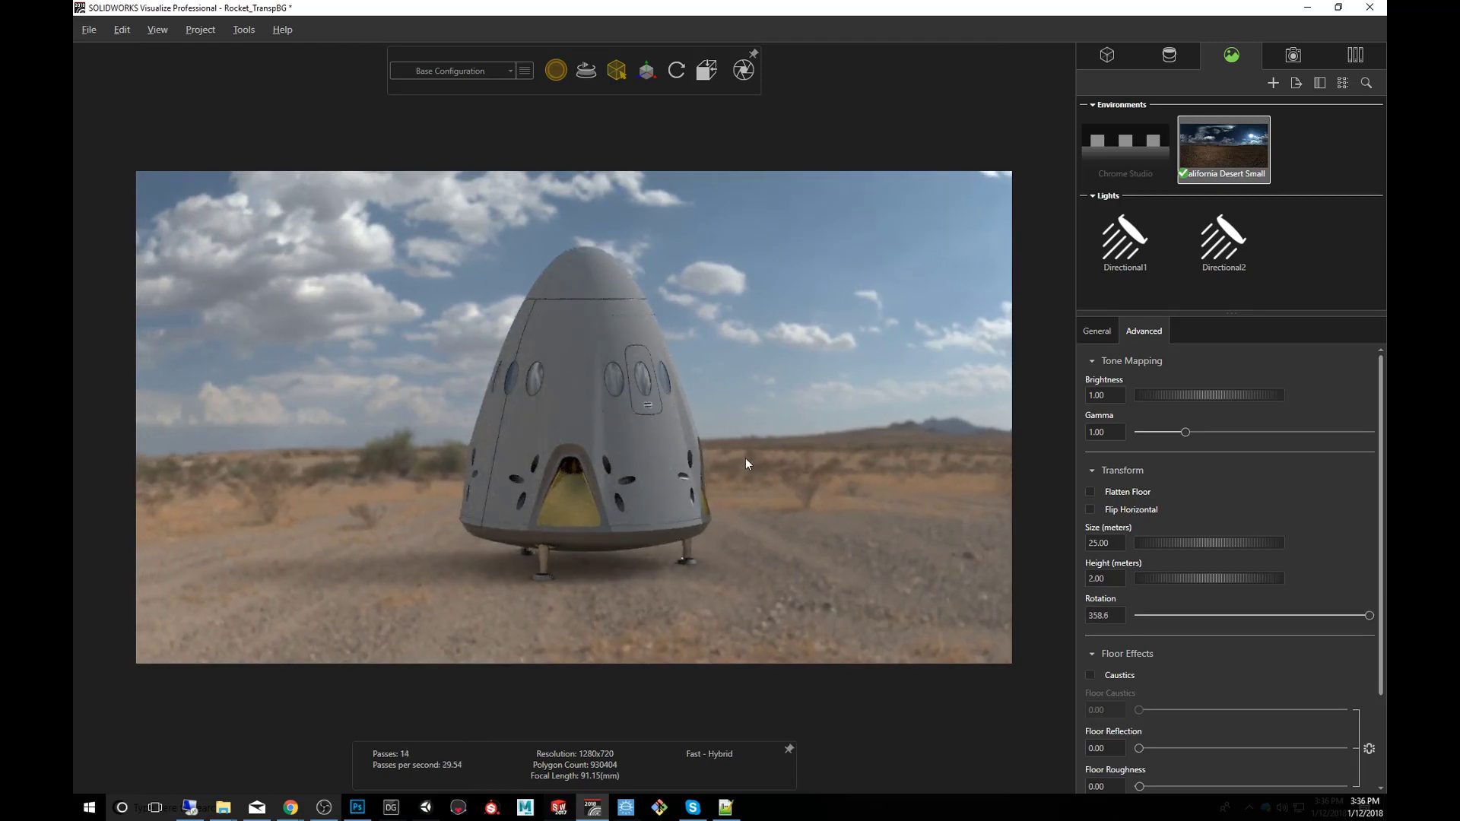
- Set the environment's Background Type to Color and darken that colour to pure black (Value 0)
left_click(1103, 332)
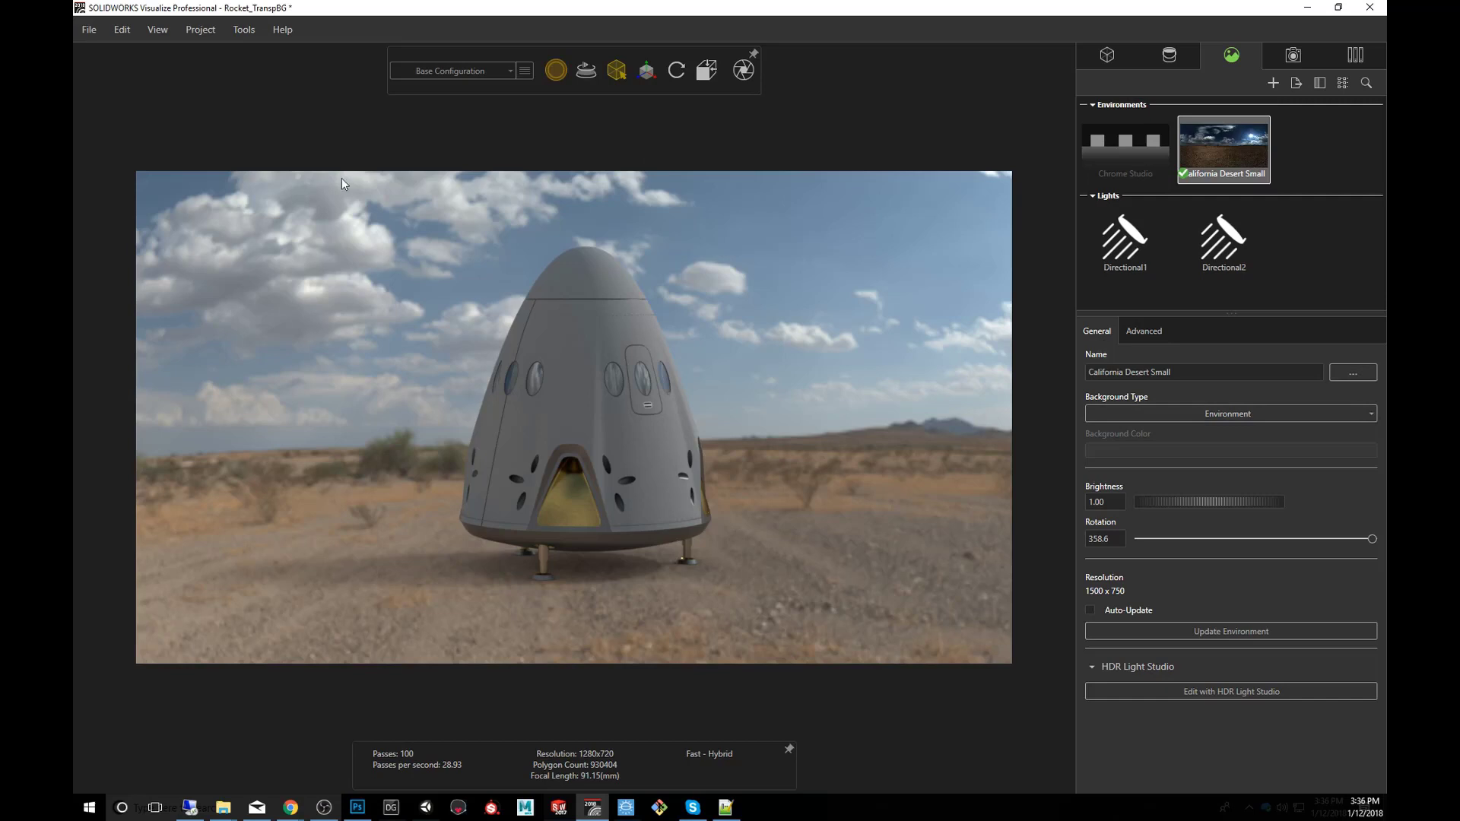
left_click(1226, 415)
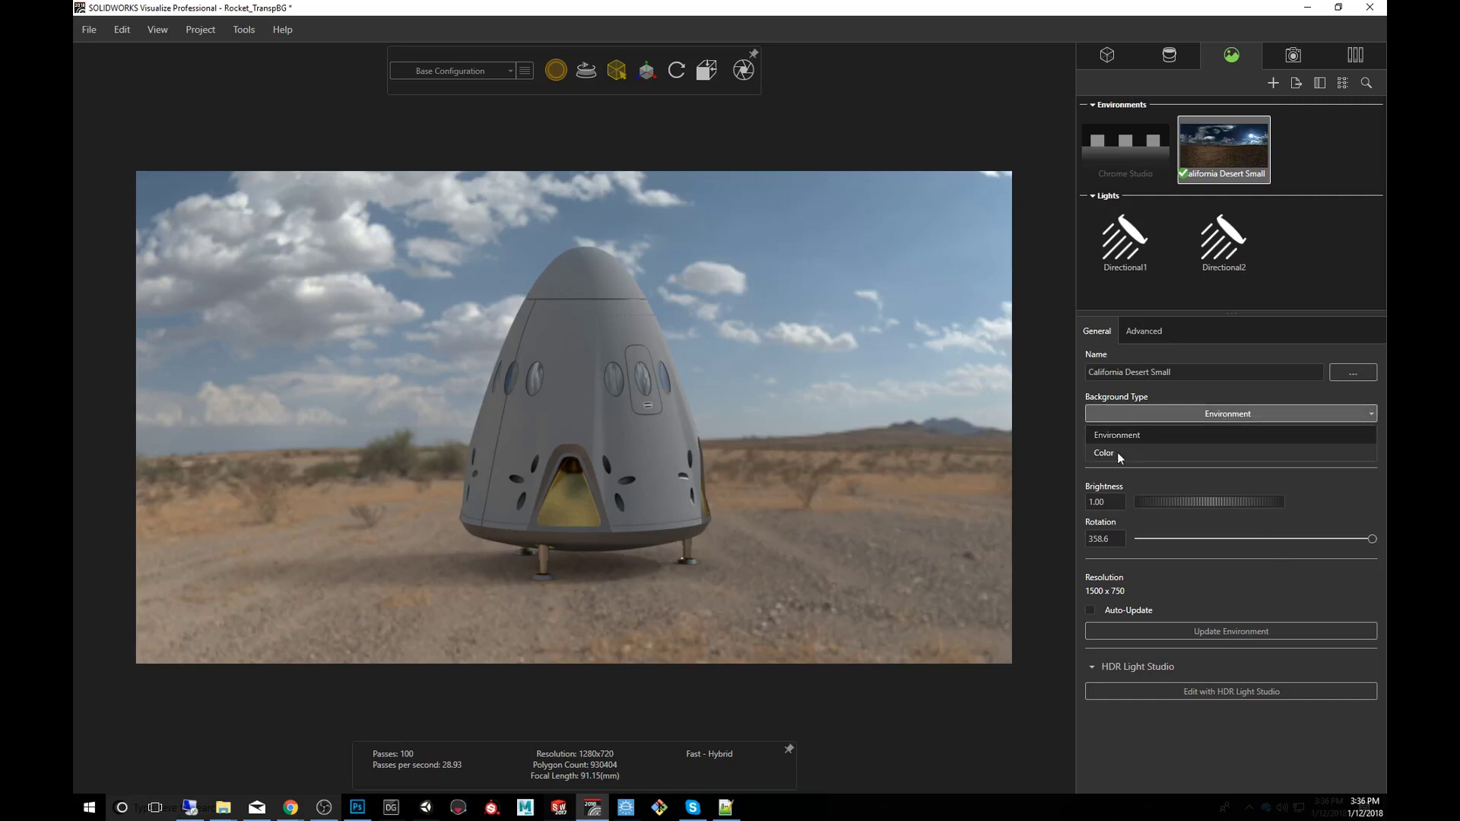
left_click(1116, 452)
left_click(1165, 453)
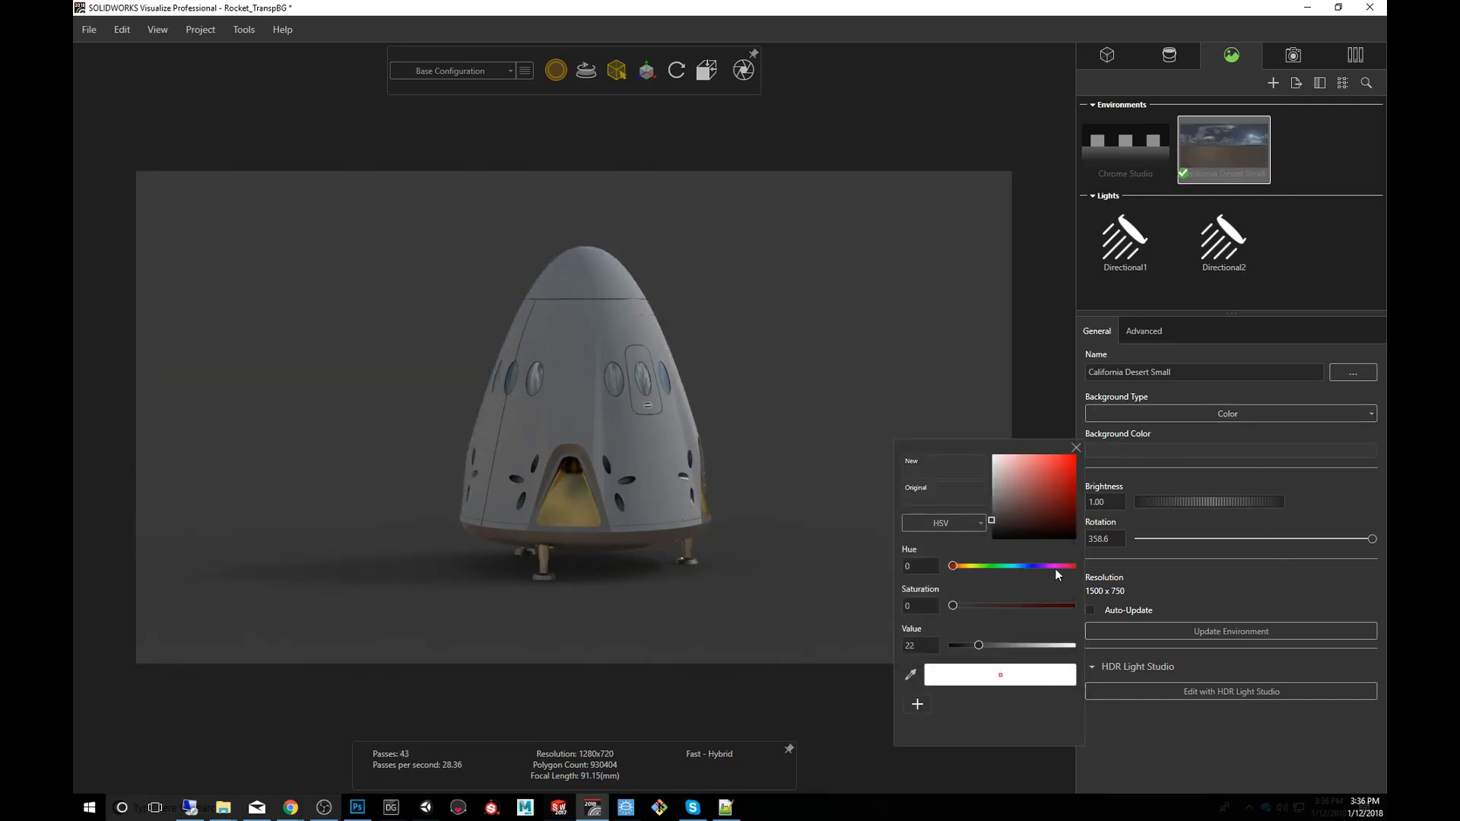
left_click(1370, 288)
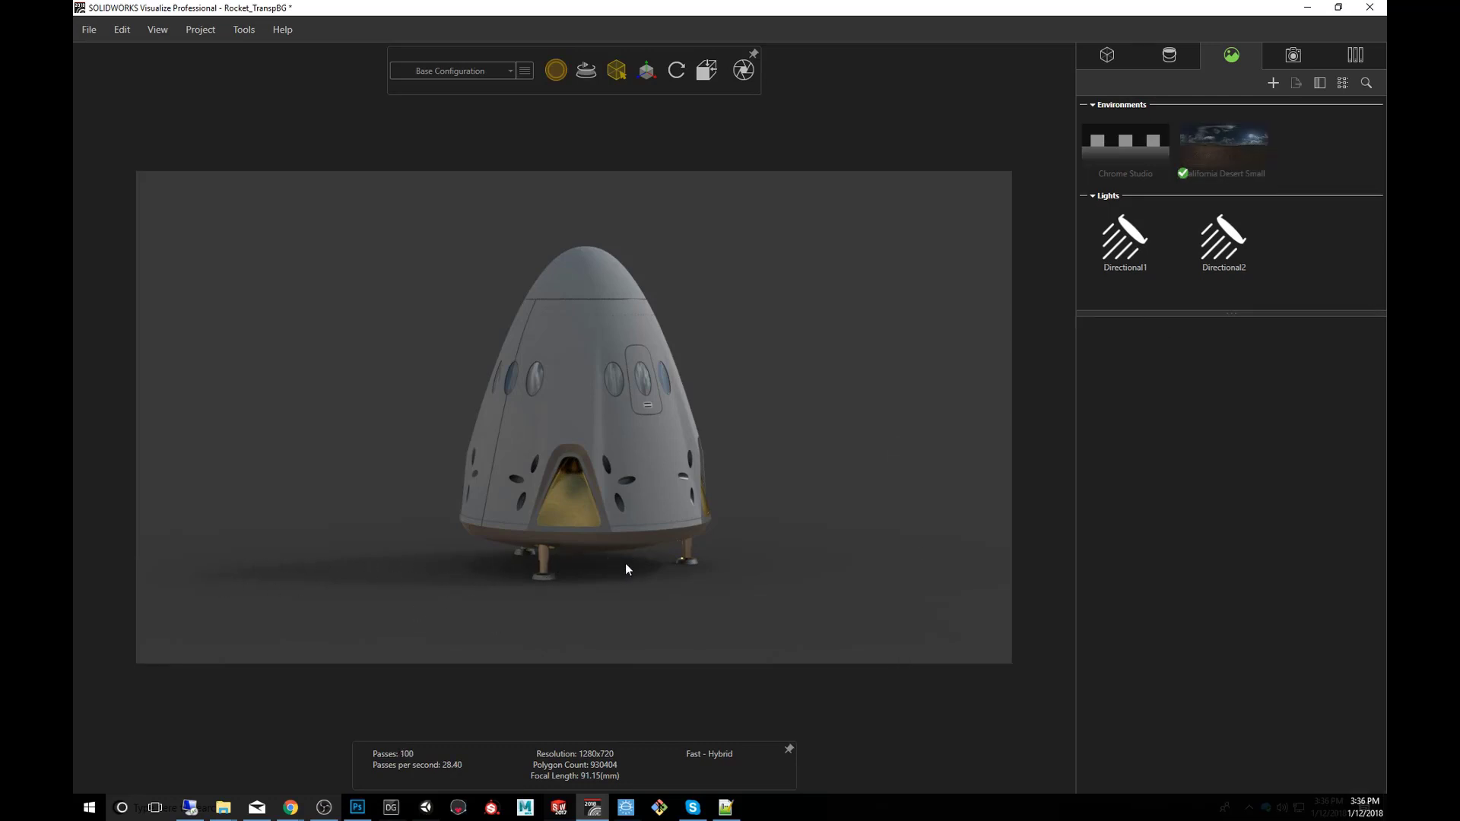
left_click(1230, 176)
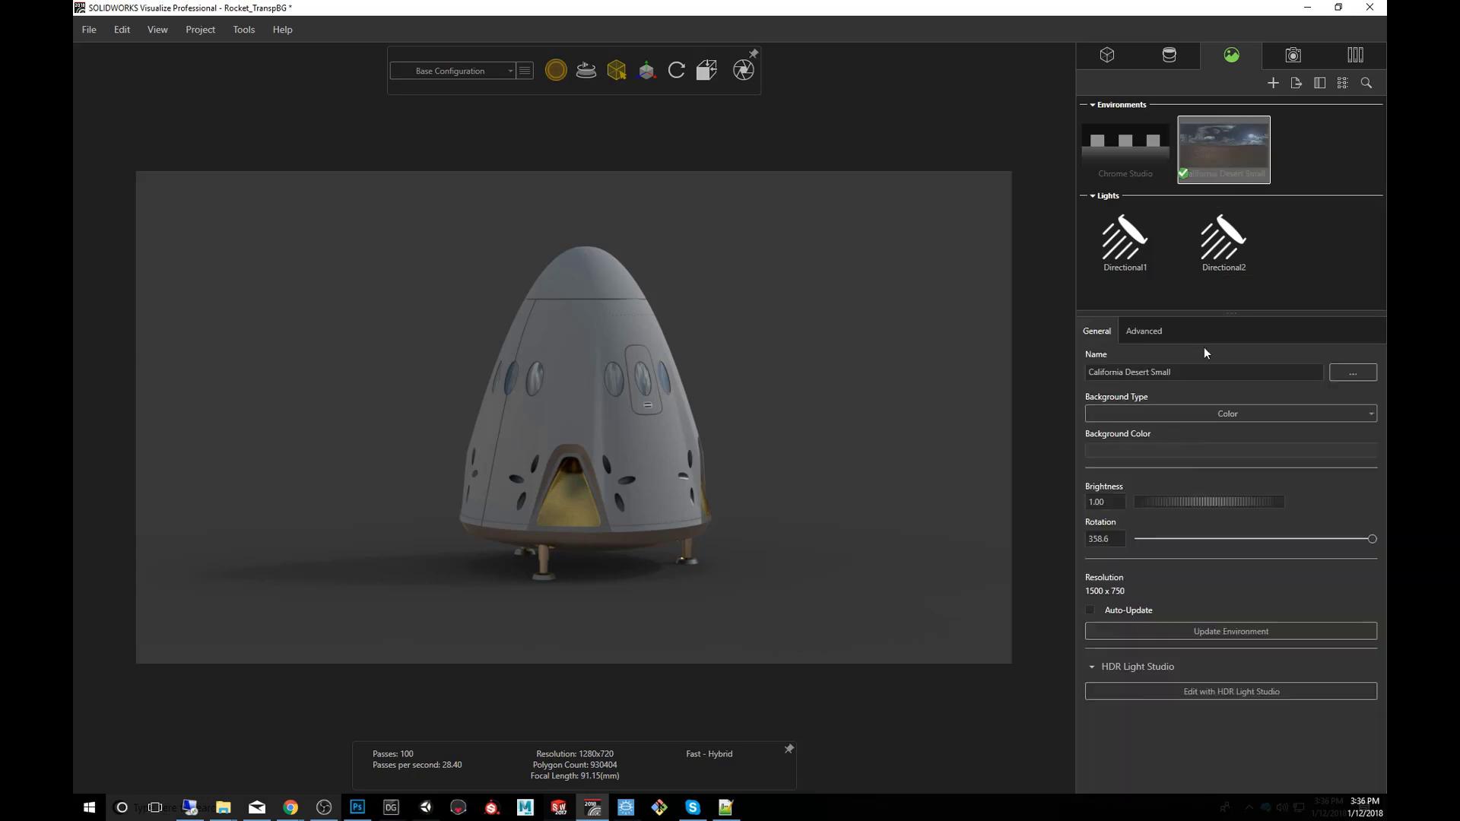
left_click(1184, 452)
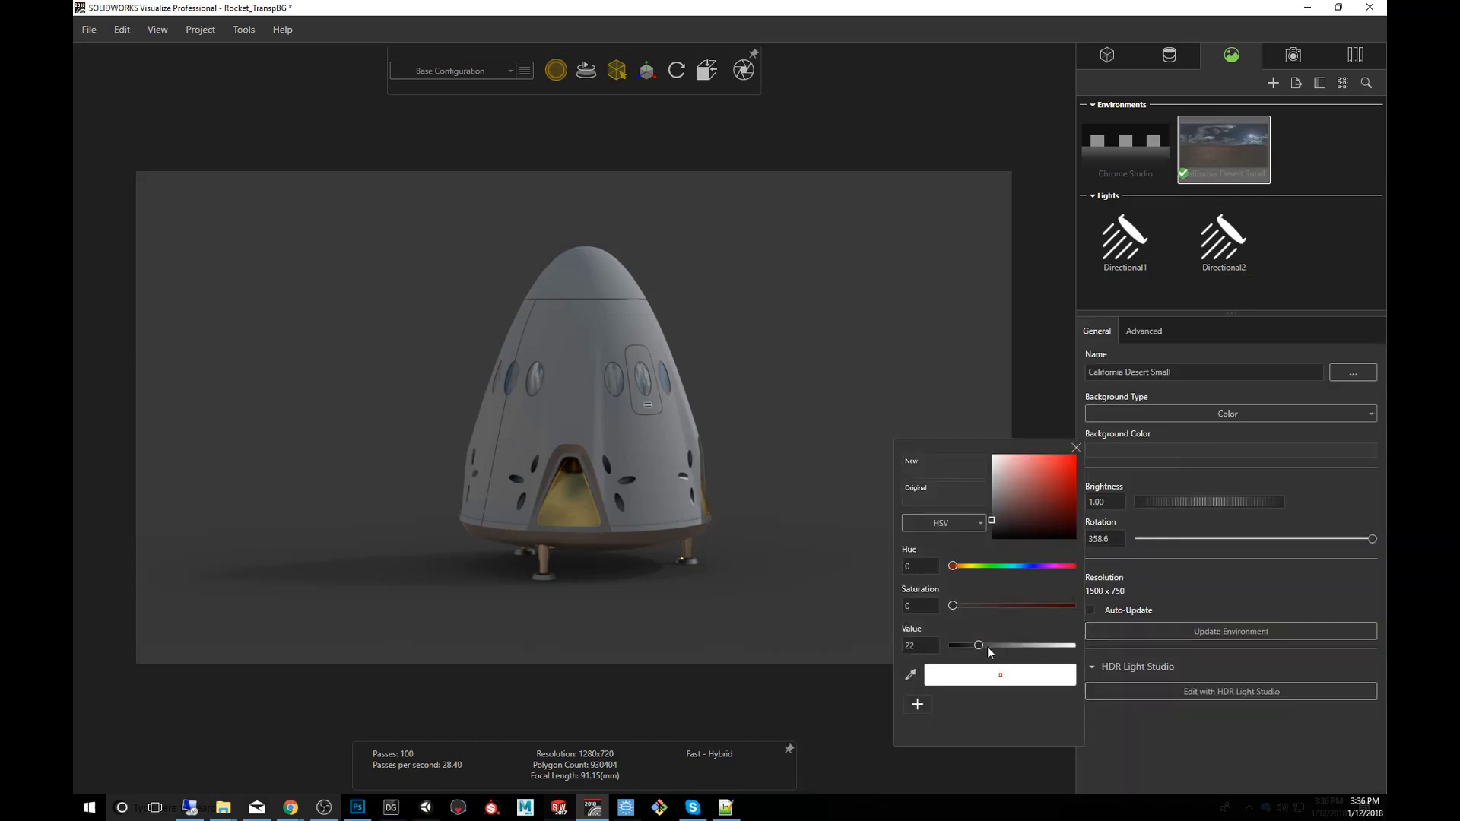
left_click_drag(980, 644, 940, 648)
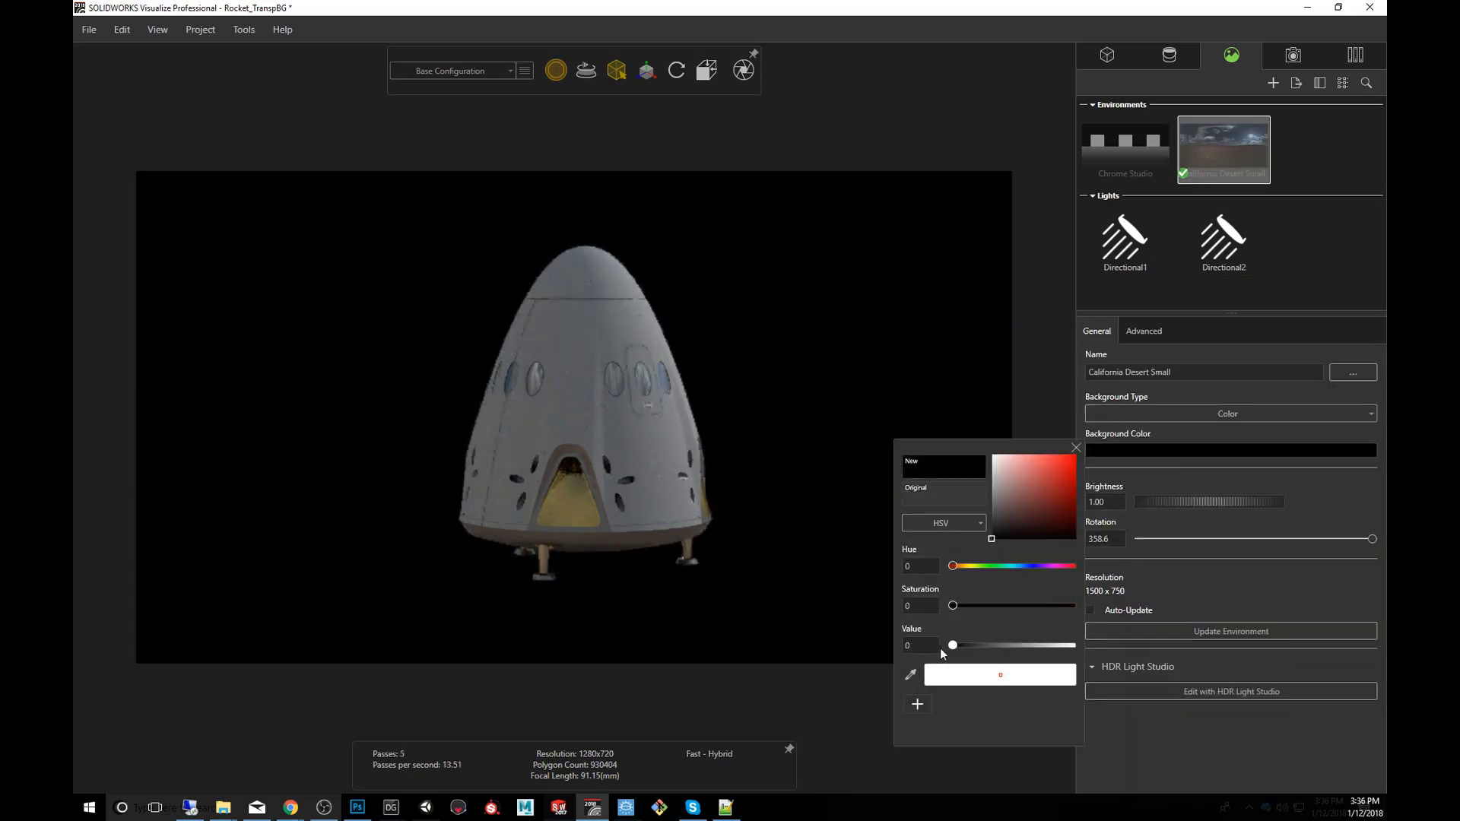
left_click(1300, 280)
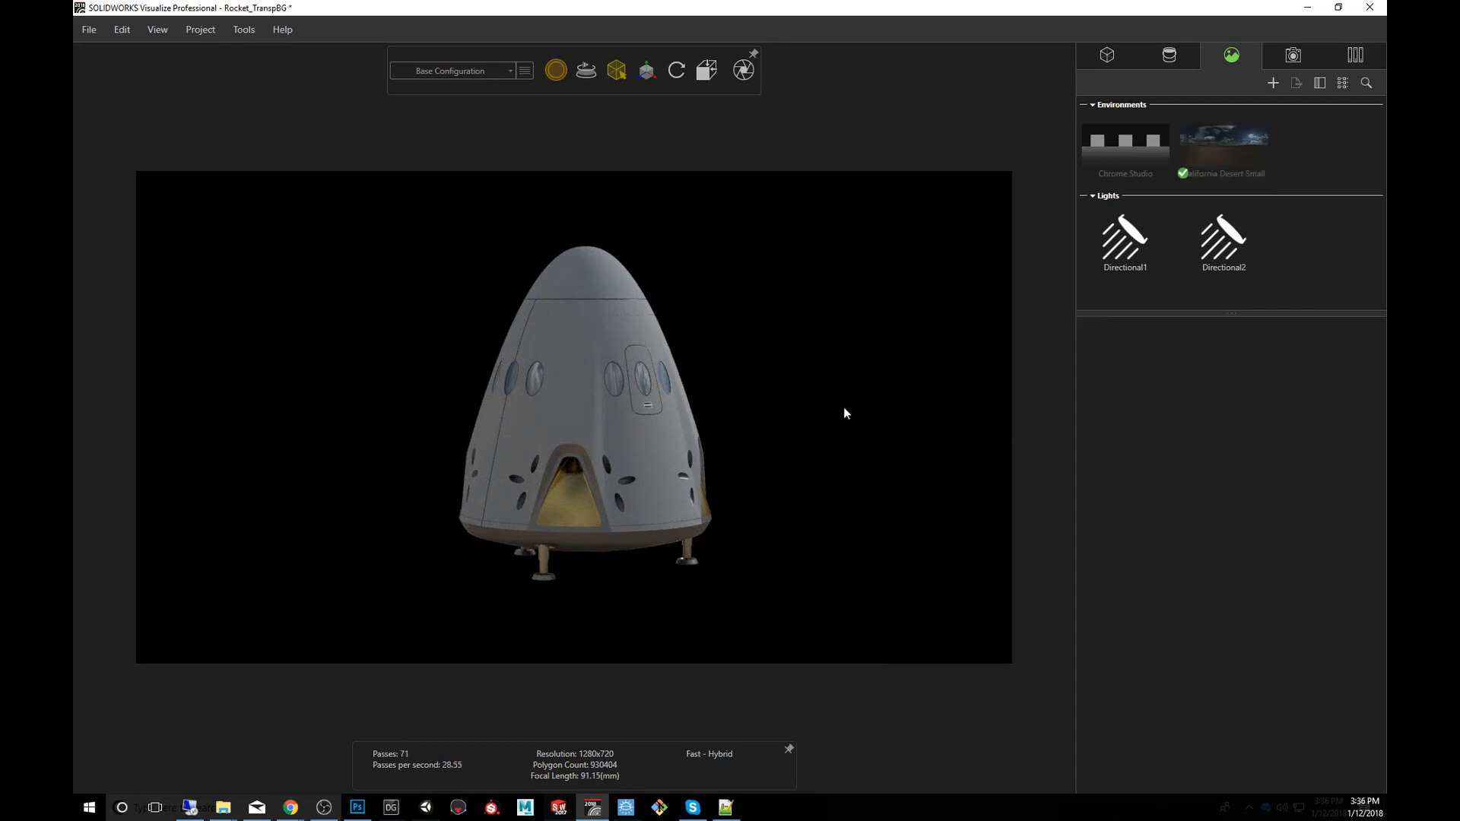
left_click(744, 71)
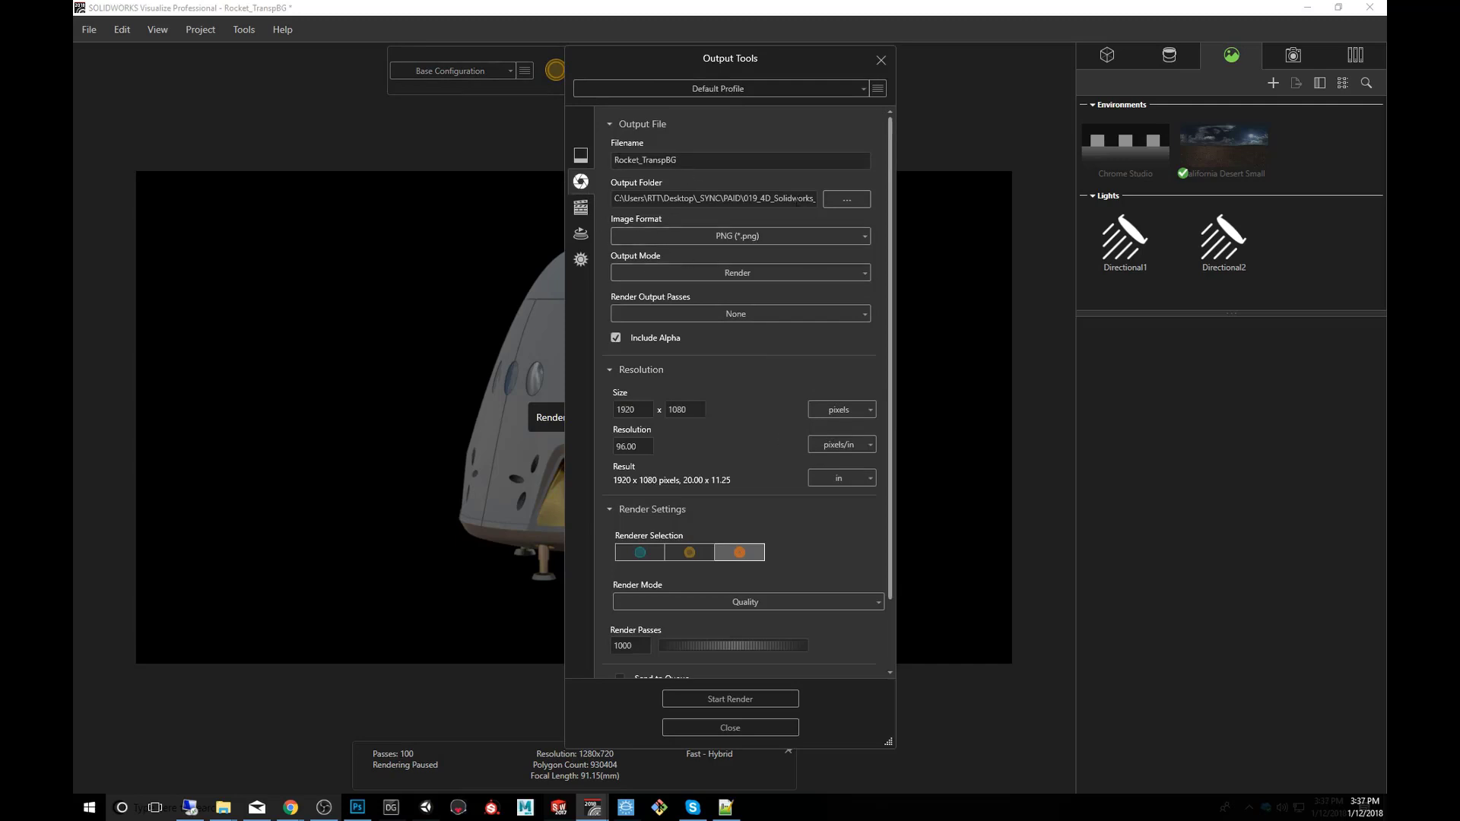
triple_click(761, 198)
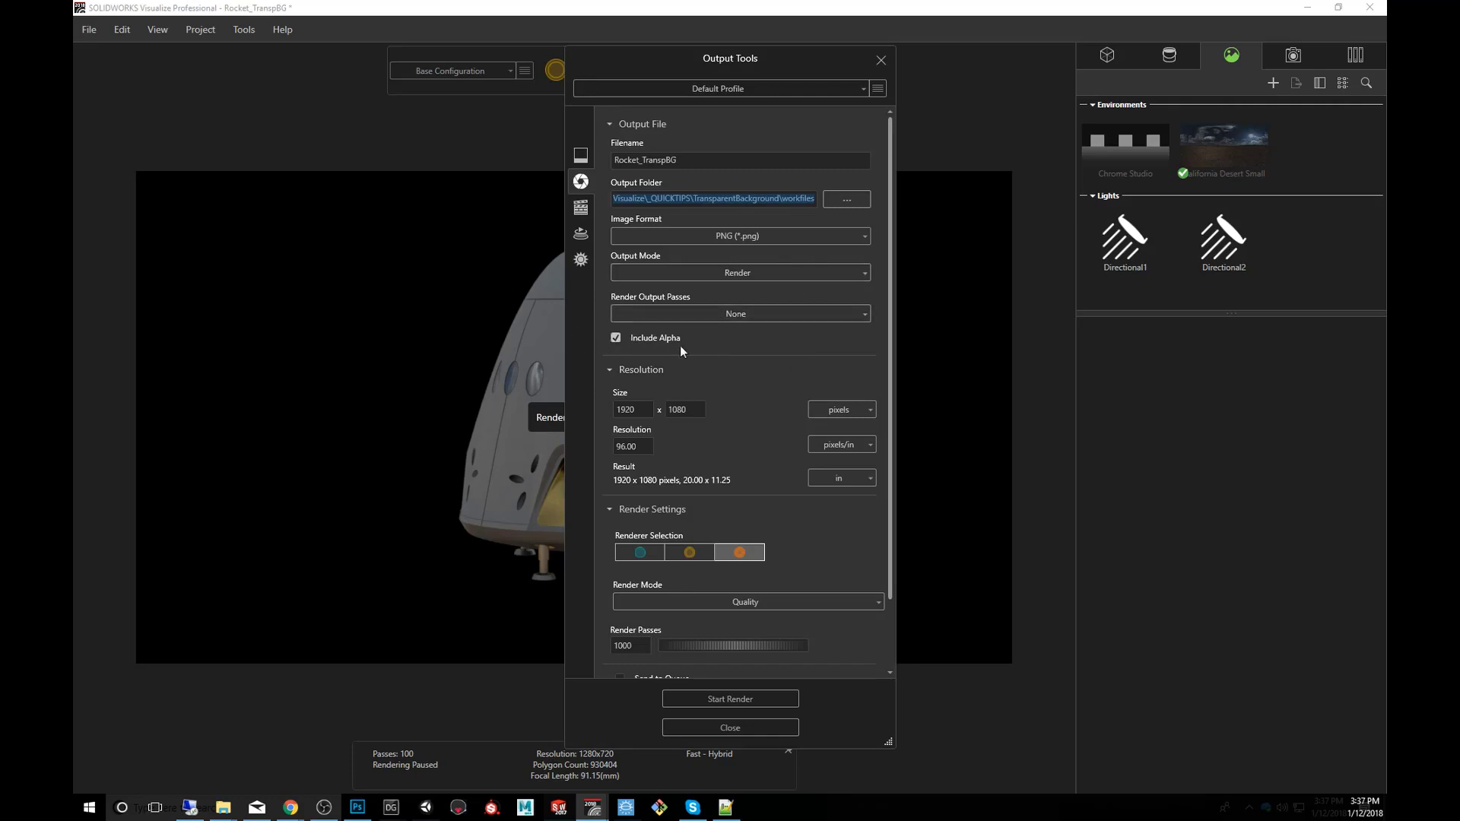
left_click(713, 234)
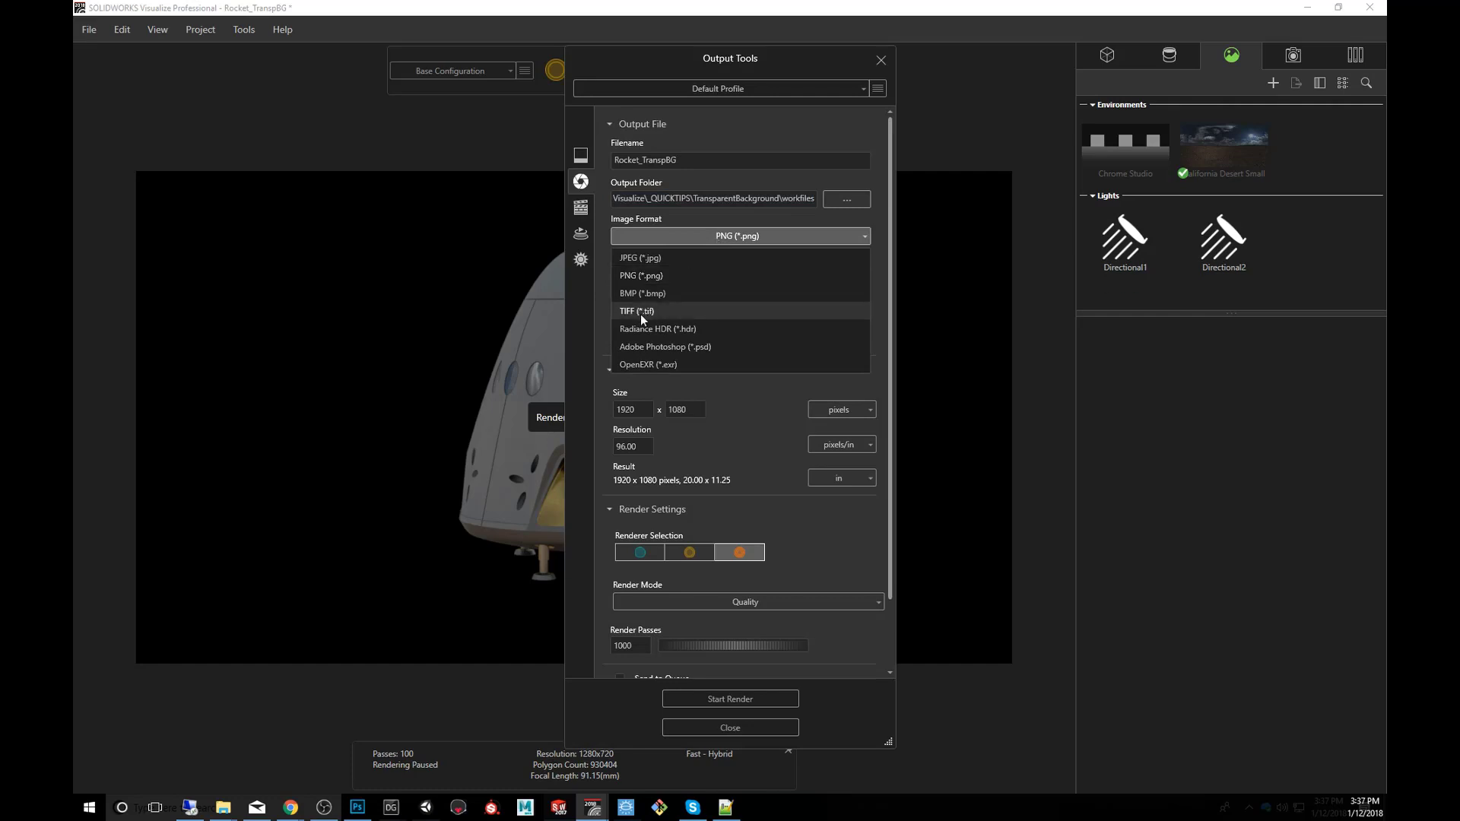
left_click(882, 241)
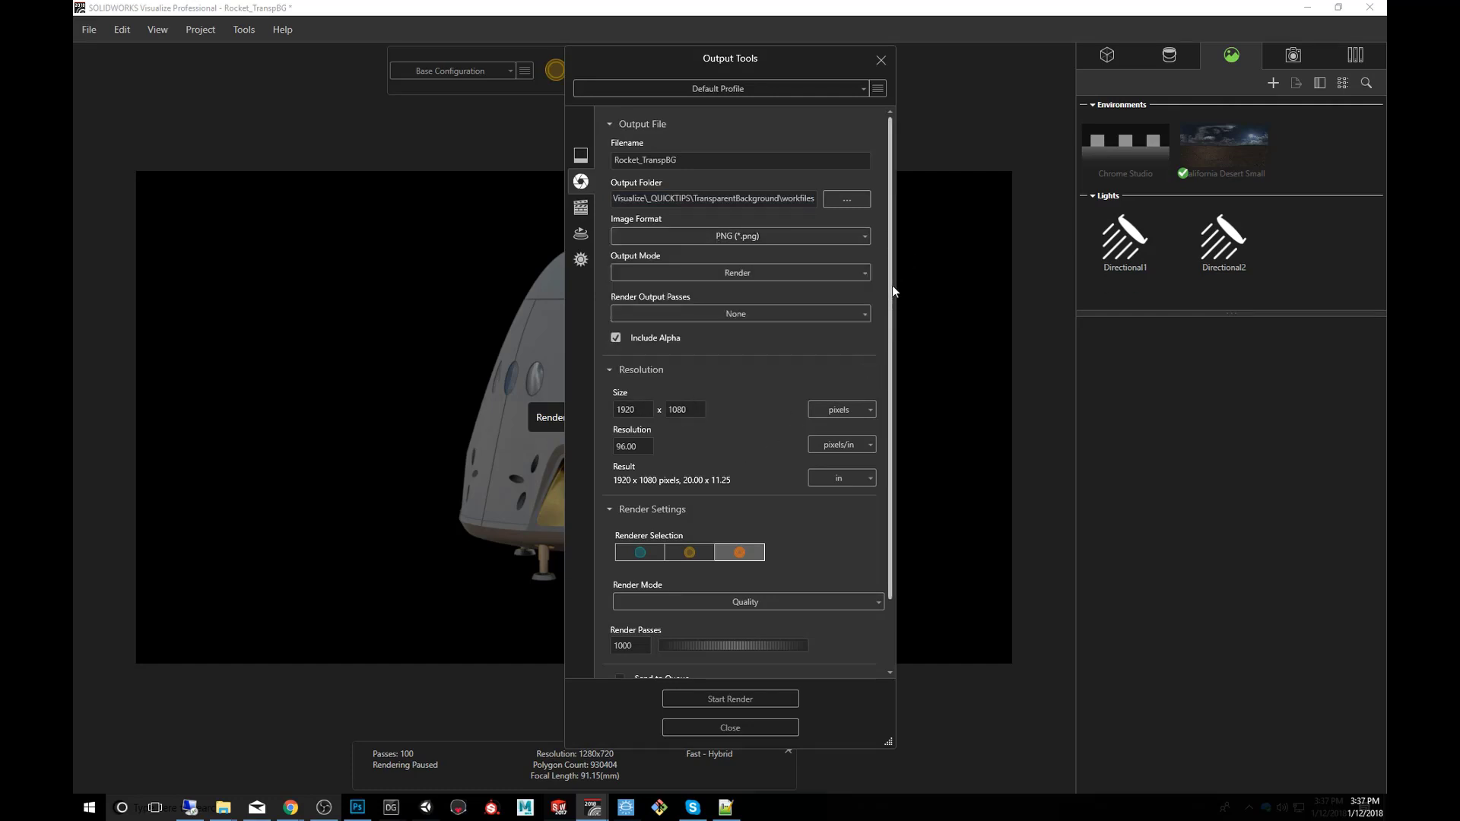
left_click_drag(892, 290, 901, 396)
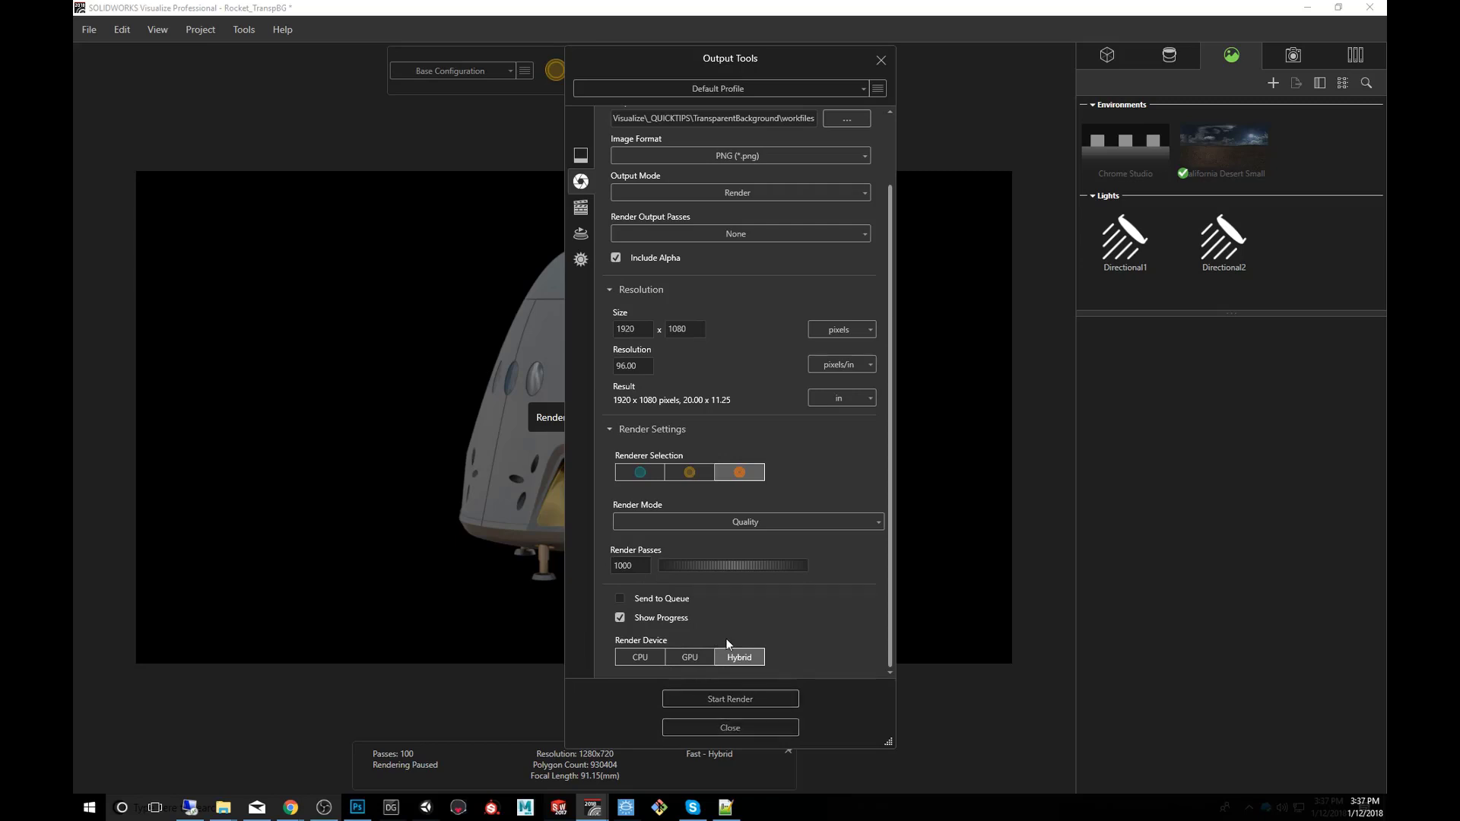
left_click(734, 728)
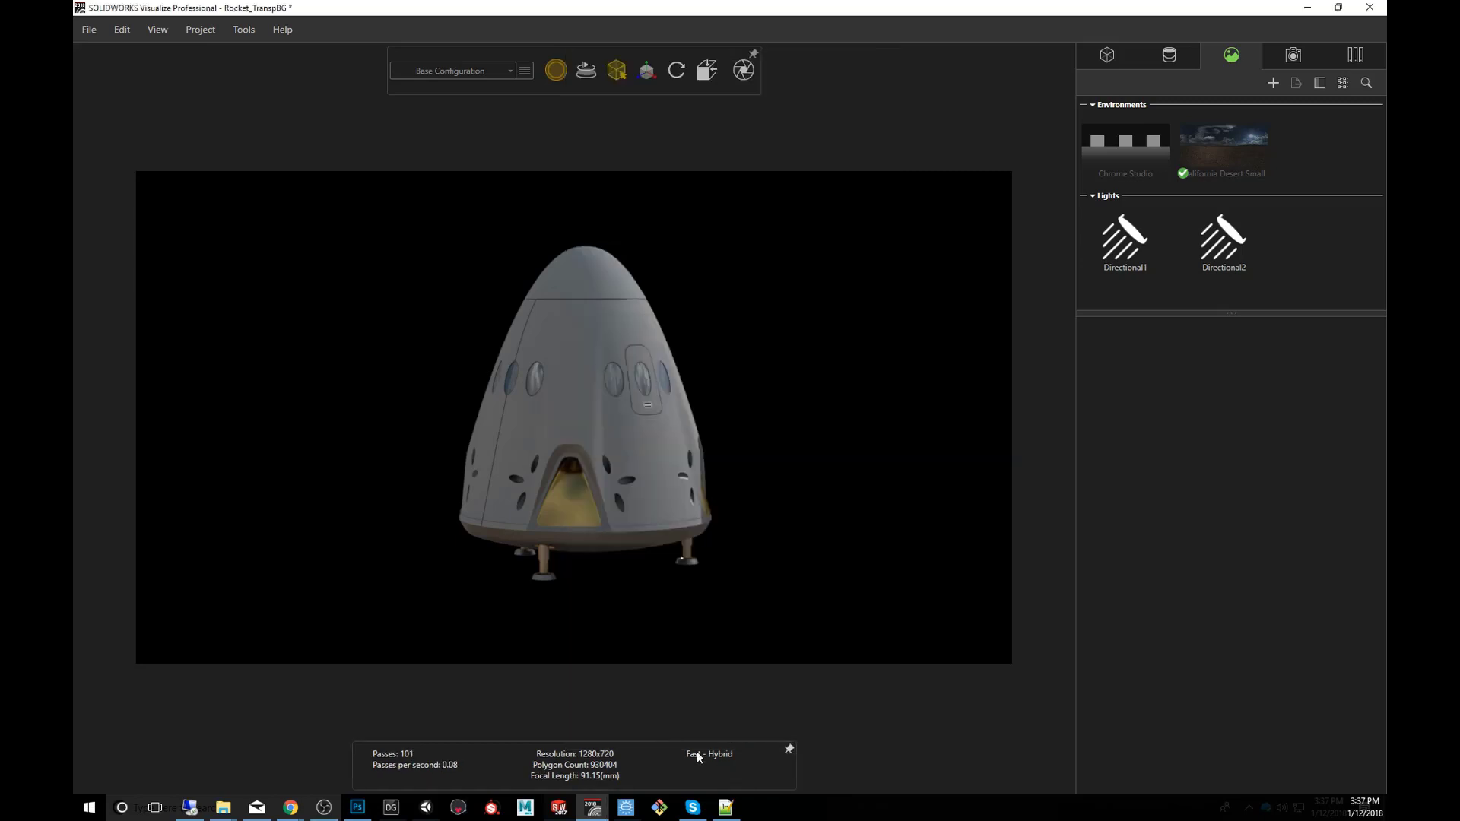
- Place Rocket_TranspBG 3 onto the Mars landscape, scaled to about 71% on the ground near centre
left_click(362, 811)
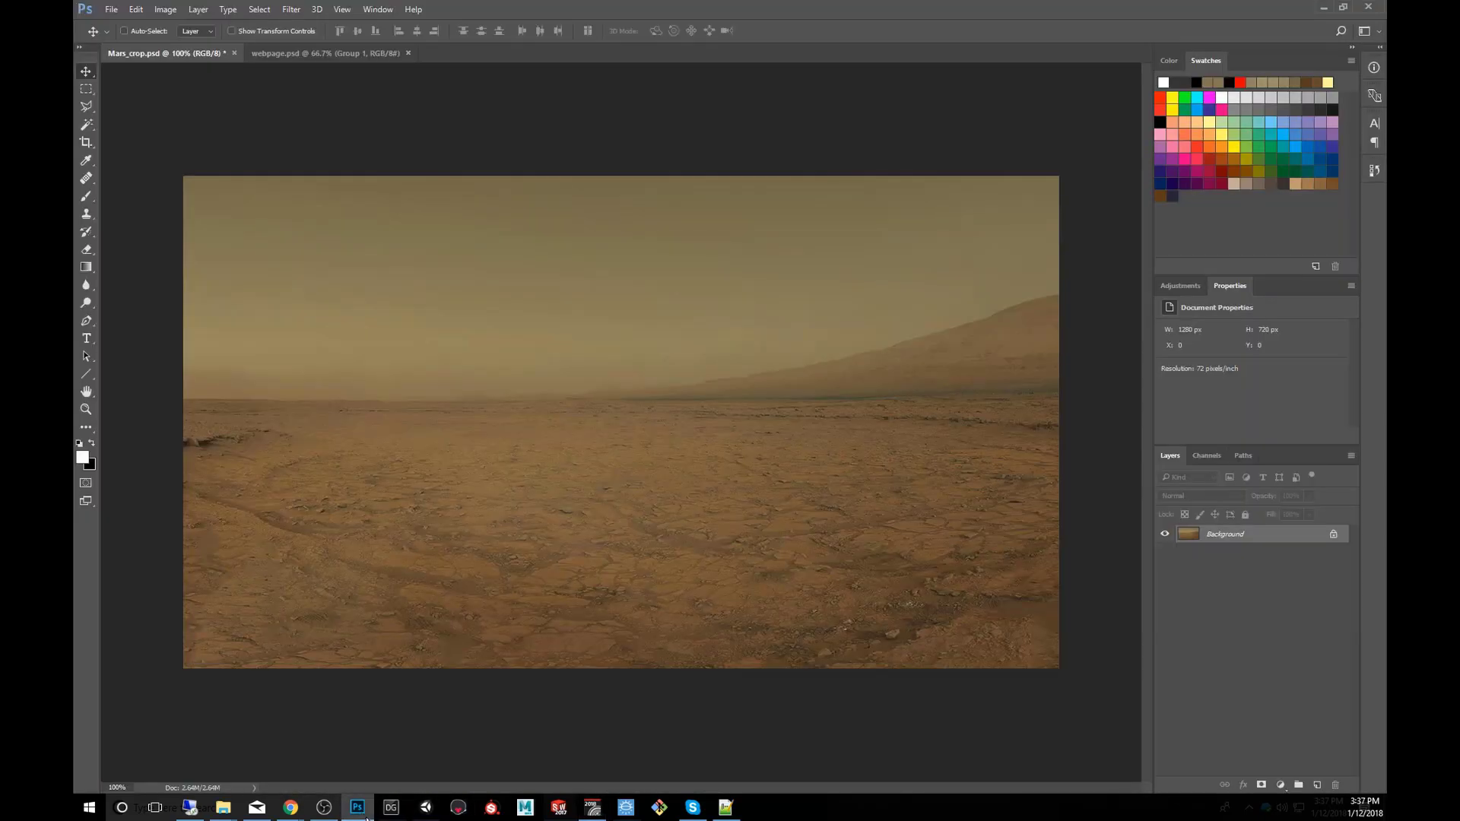
mouse_move(222, 808)
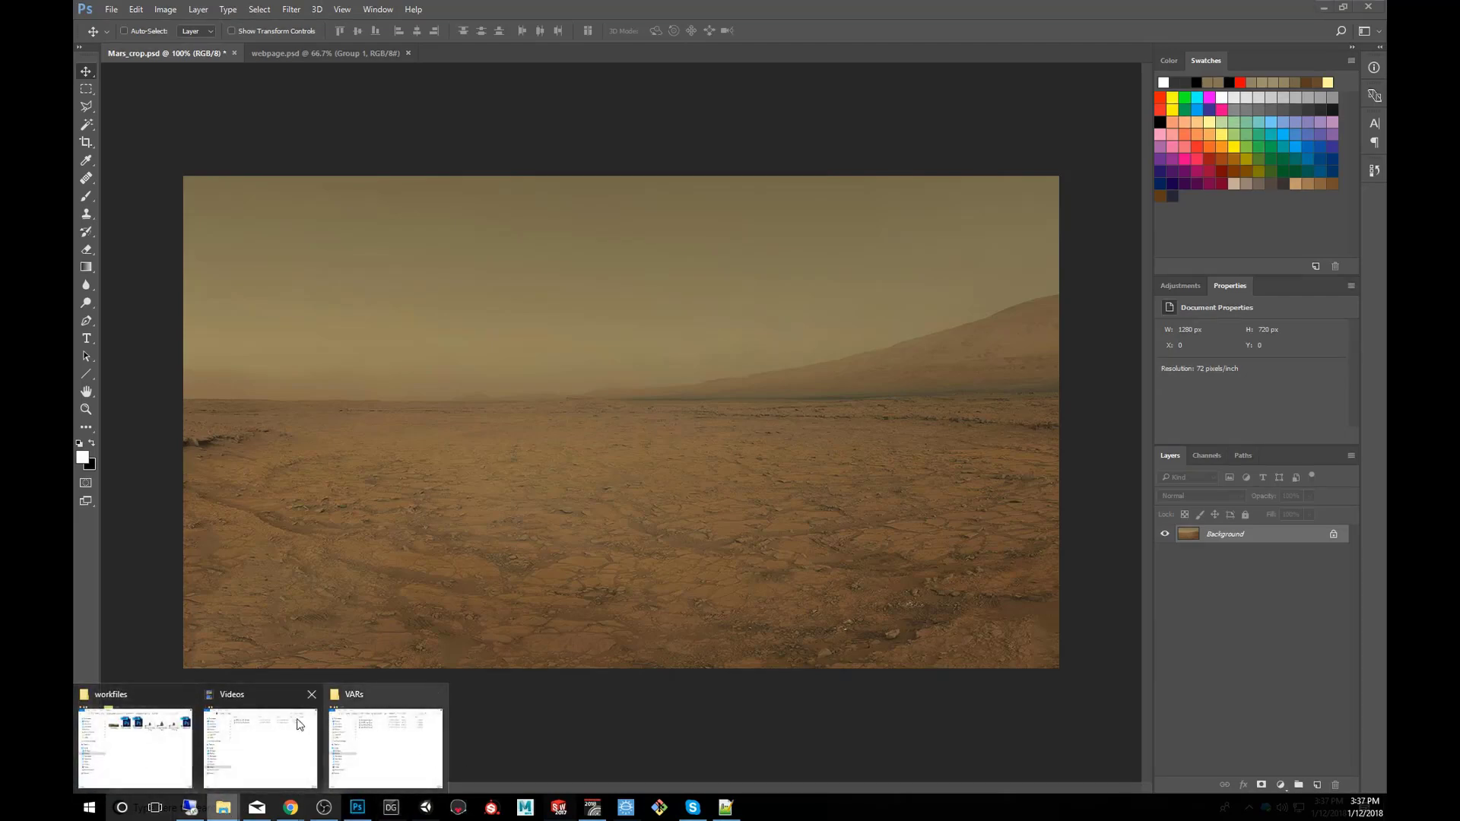
mouse_move(142, 761)
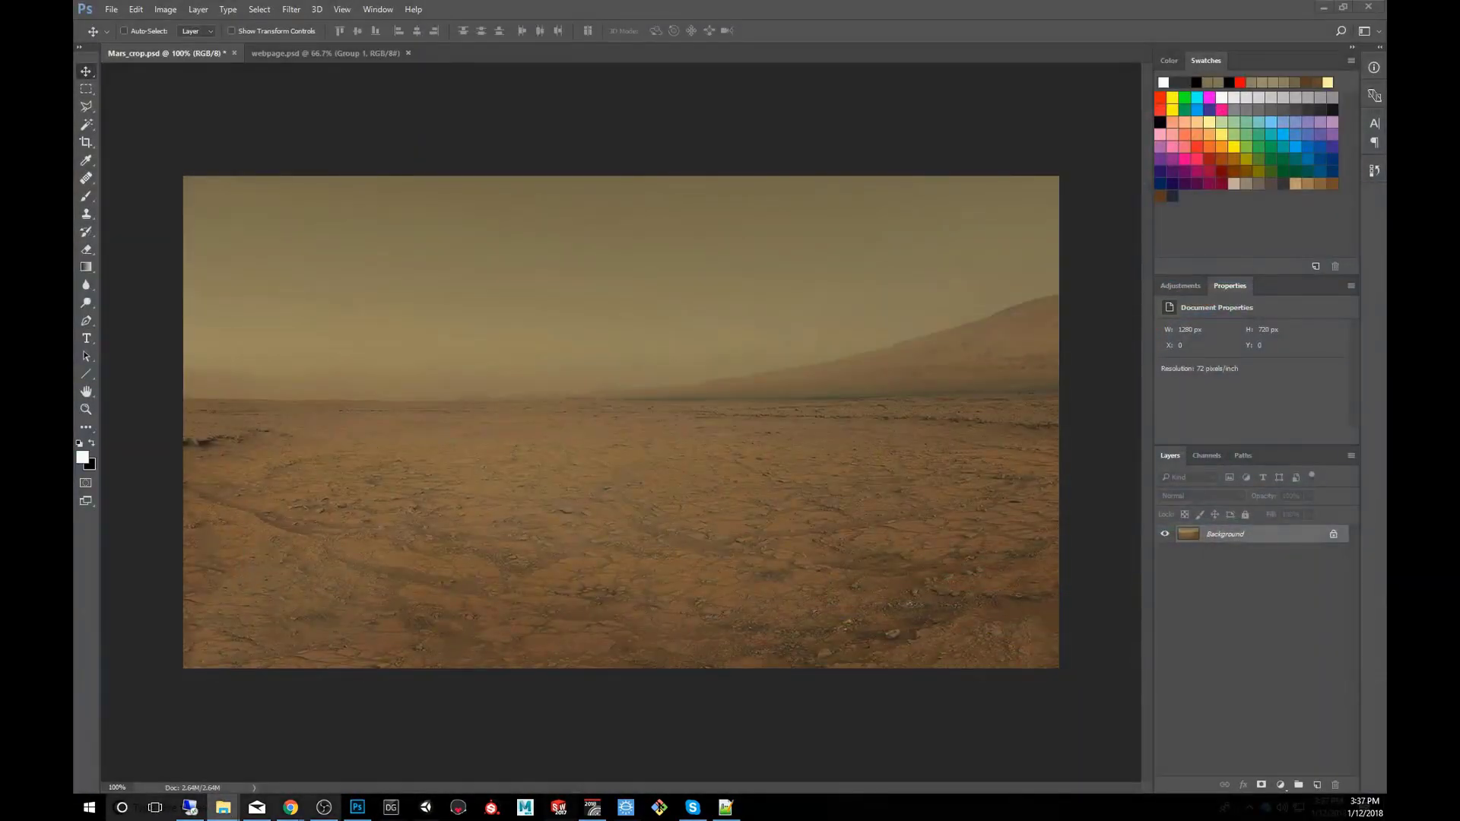
left_click_drag(359, 571, 639, 417)
mouse_move(690, 457)
left_mouse_down()
mouse_move(747, 447)
mouse_move(690, 457)
left_mouse_up()
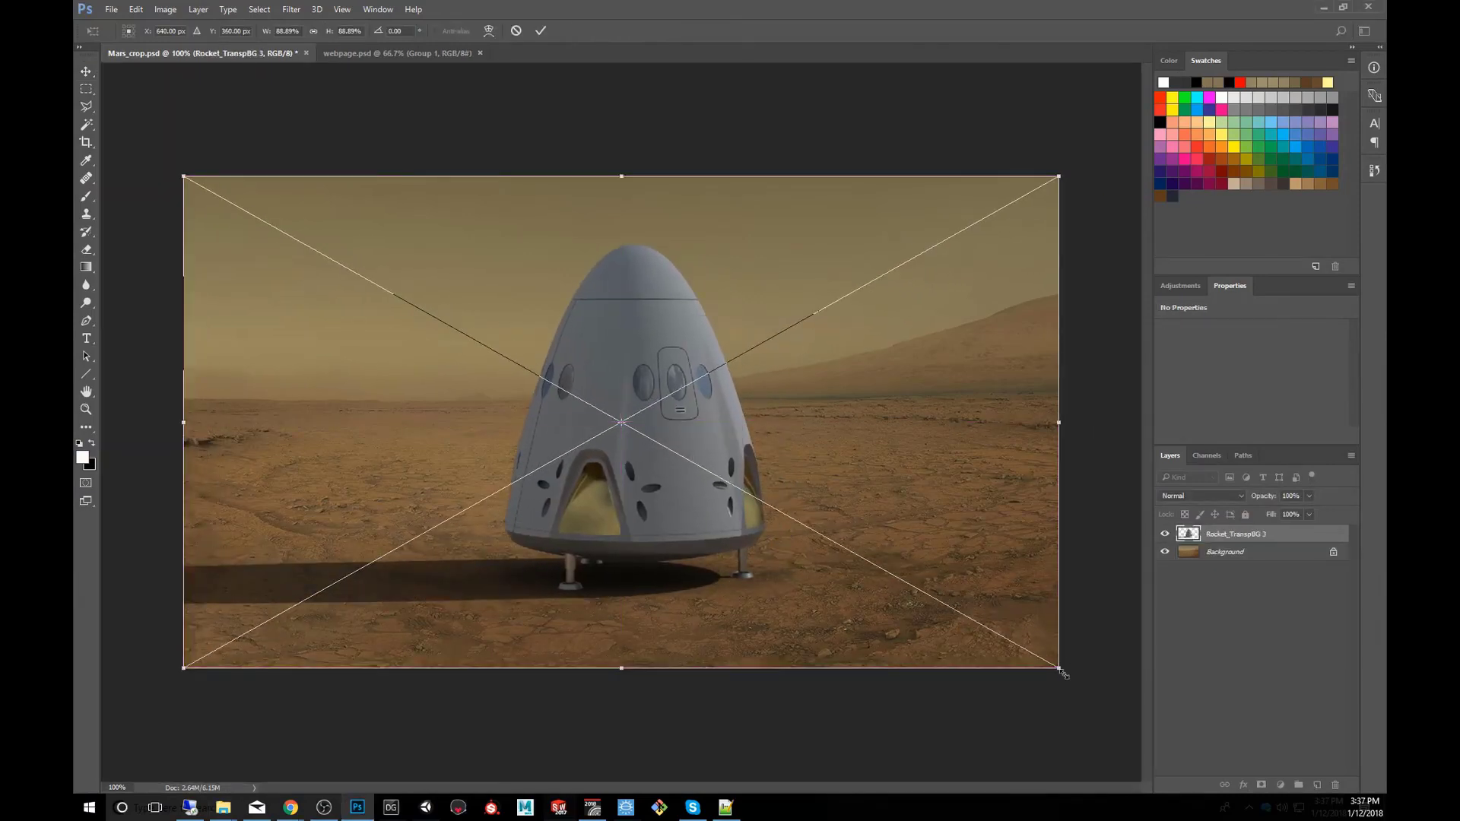
left_click_drag(1064, 672, 970, 620)
left_click_drag(680, 548, 680, 515)
key("Return")
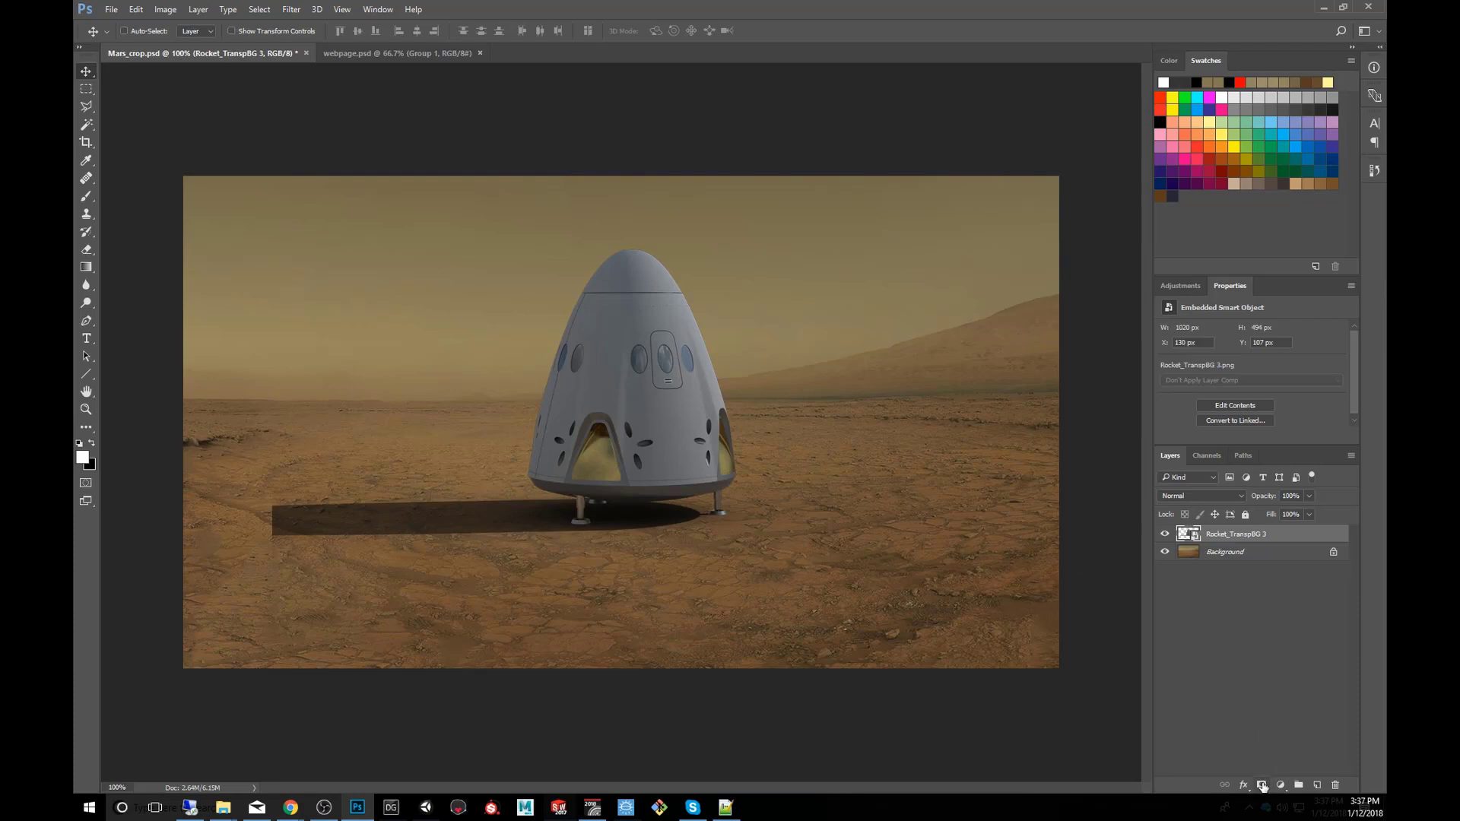
- Mask the capsule layer with a gradient fading its shadow's left end, and add an empty layer above
left_click(1262, 785)
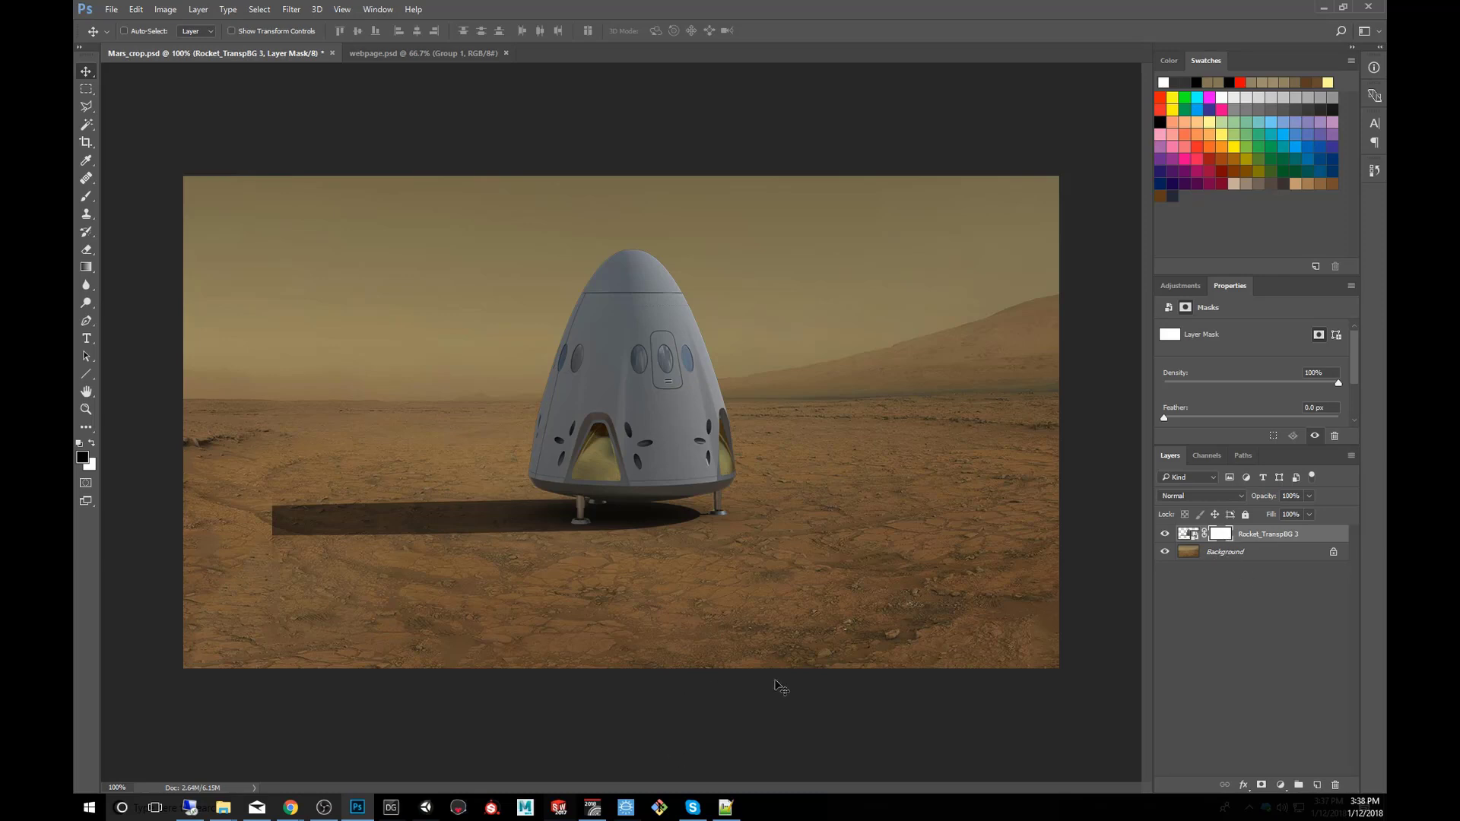
key("g")
left_click_drag(244, 517, 630, 519)
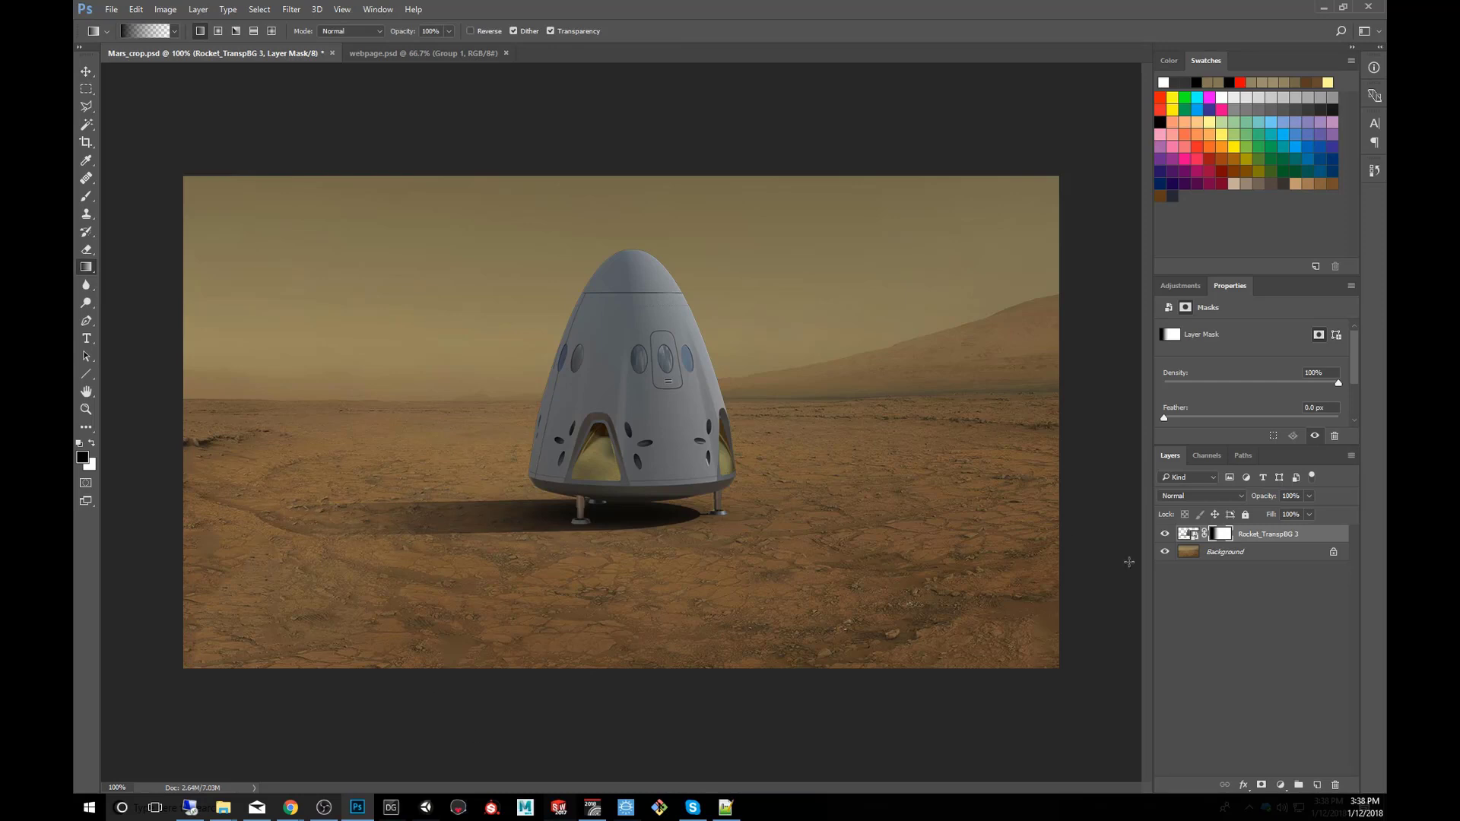
left_click(1317, 784)
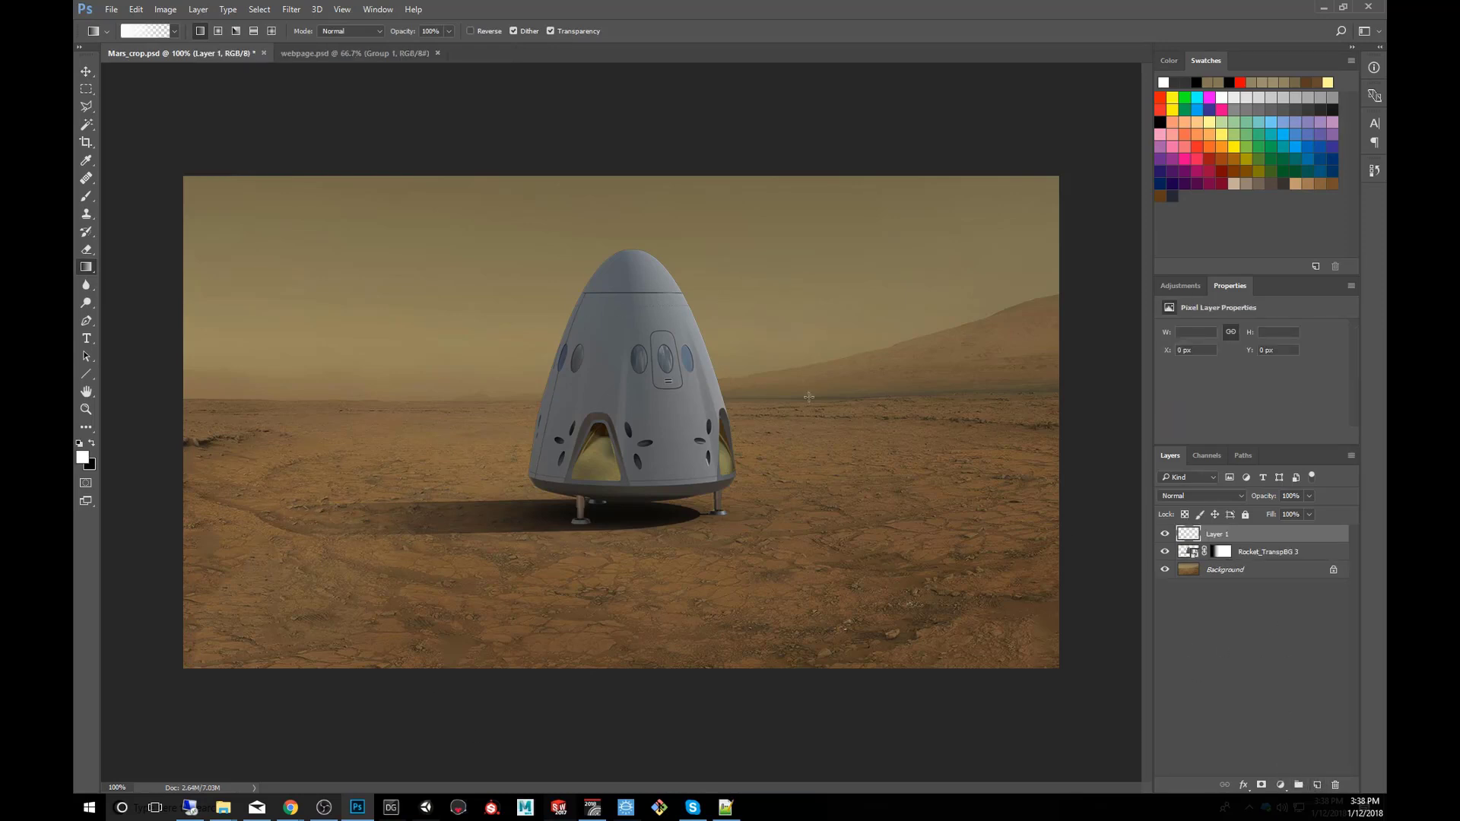
- Fill Layer 1 with a tan haze gradient sampled from the Mars sky
key("b")
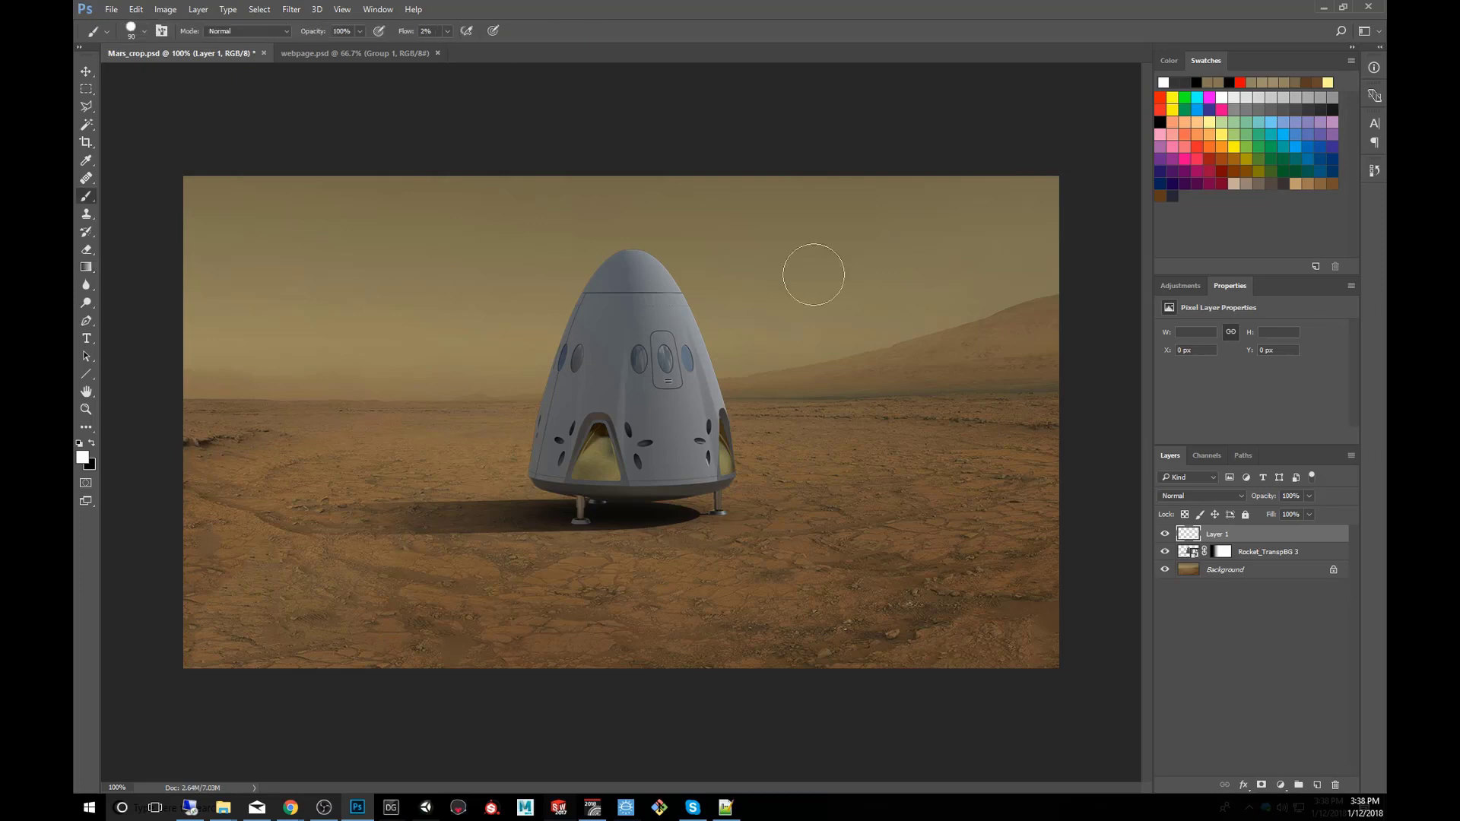
left_click(942, 238, "alt")
key("g")
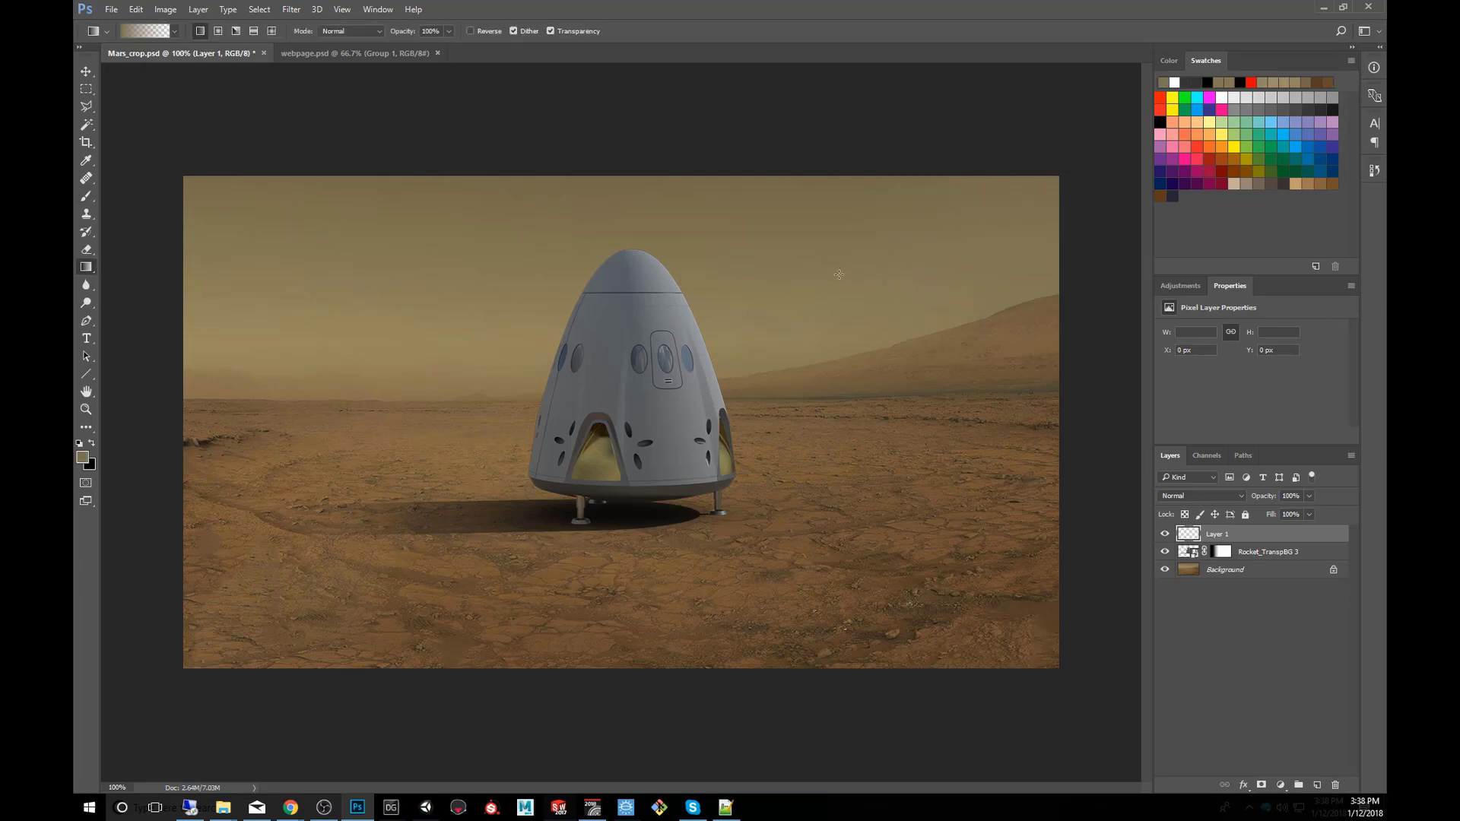
left_click_drag(792, 216, 595, 586)
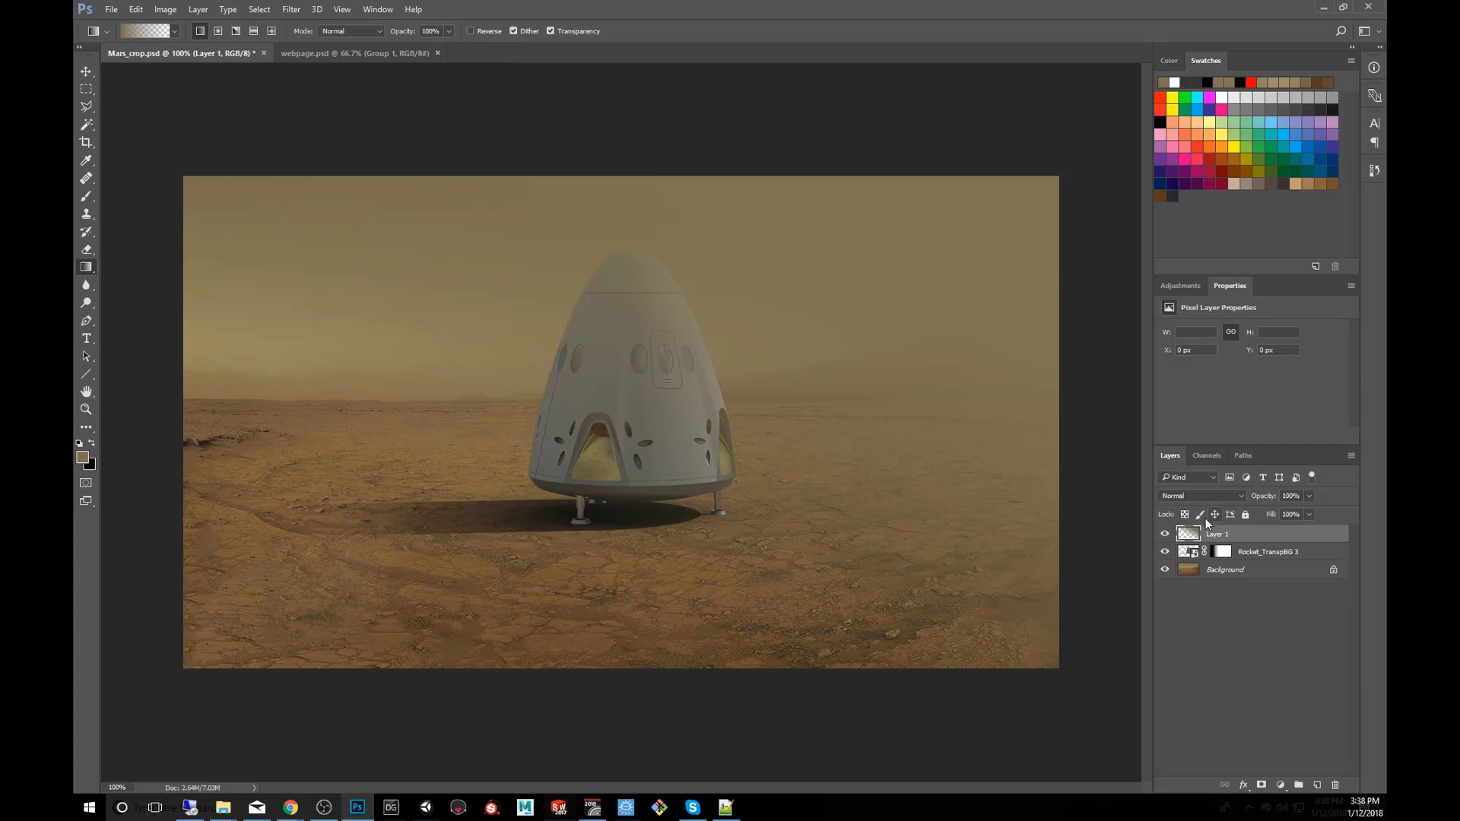
- Clip the haze layer to the capsule and set its blend mode to Color
left_click_drag(1233, 541, 1216, 543)
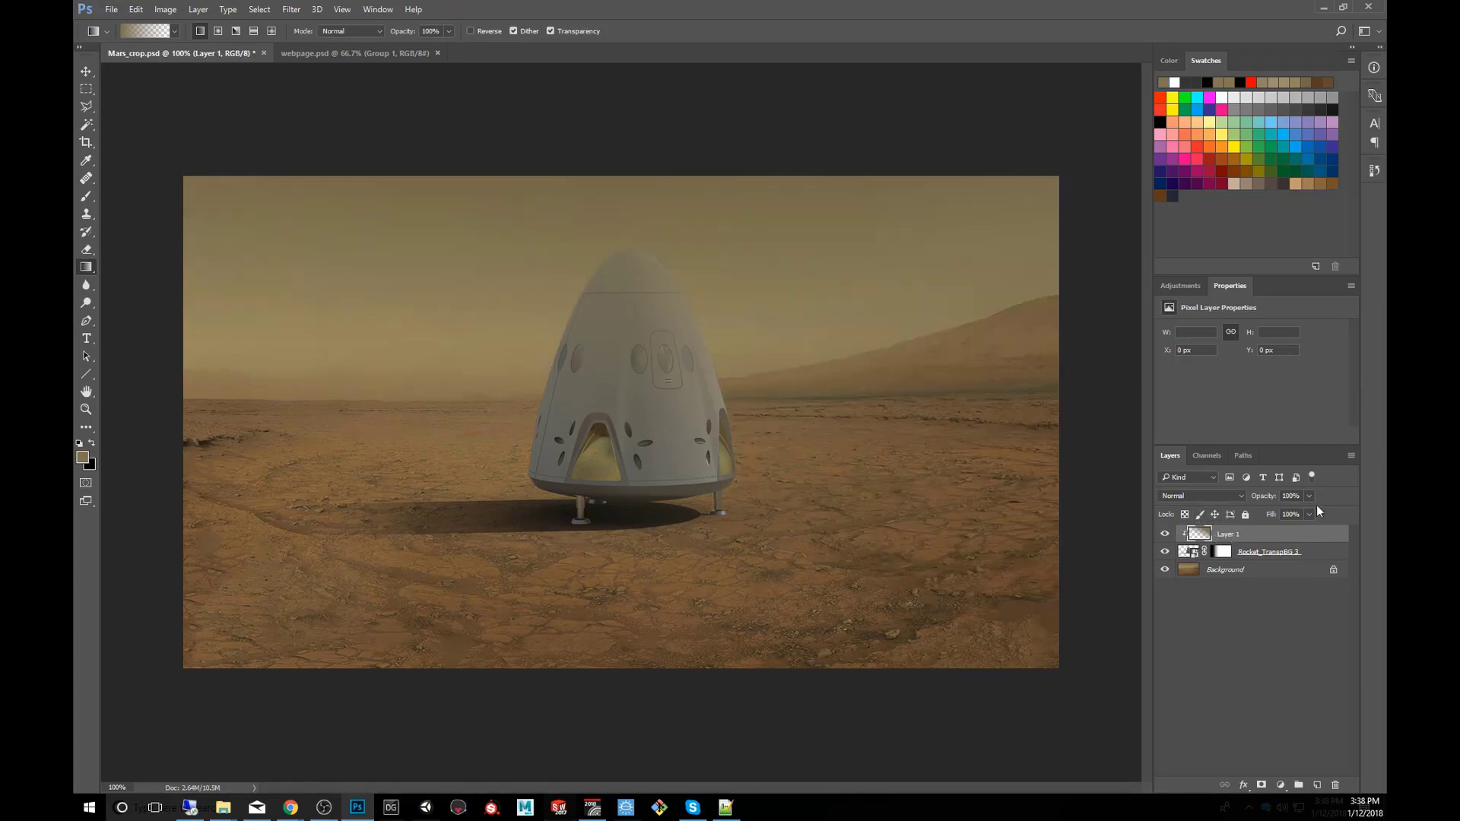
left_click(1241, 497)
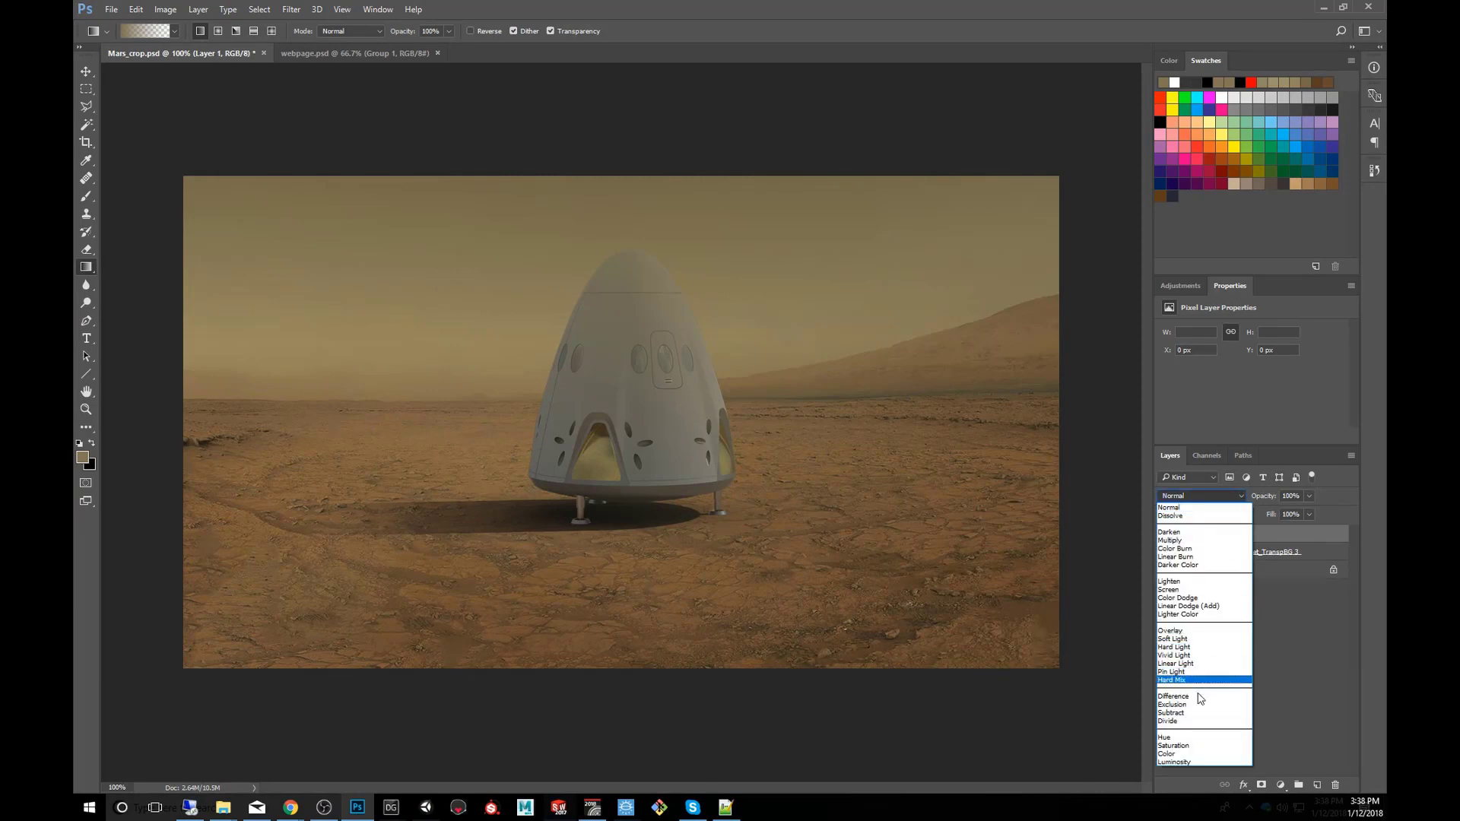
left_click(1171, 754)
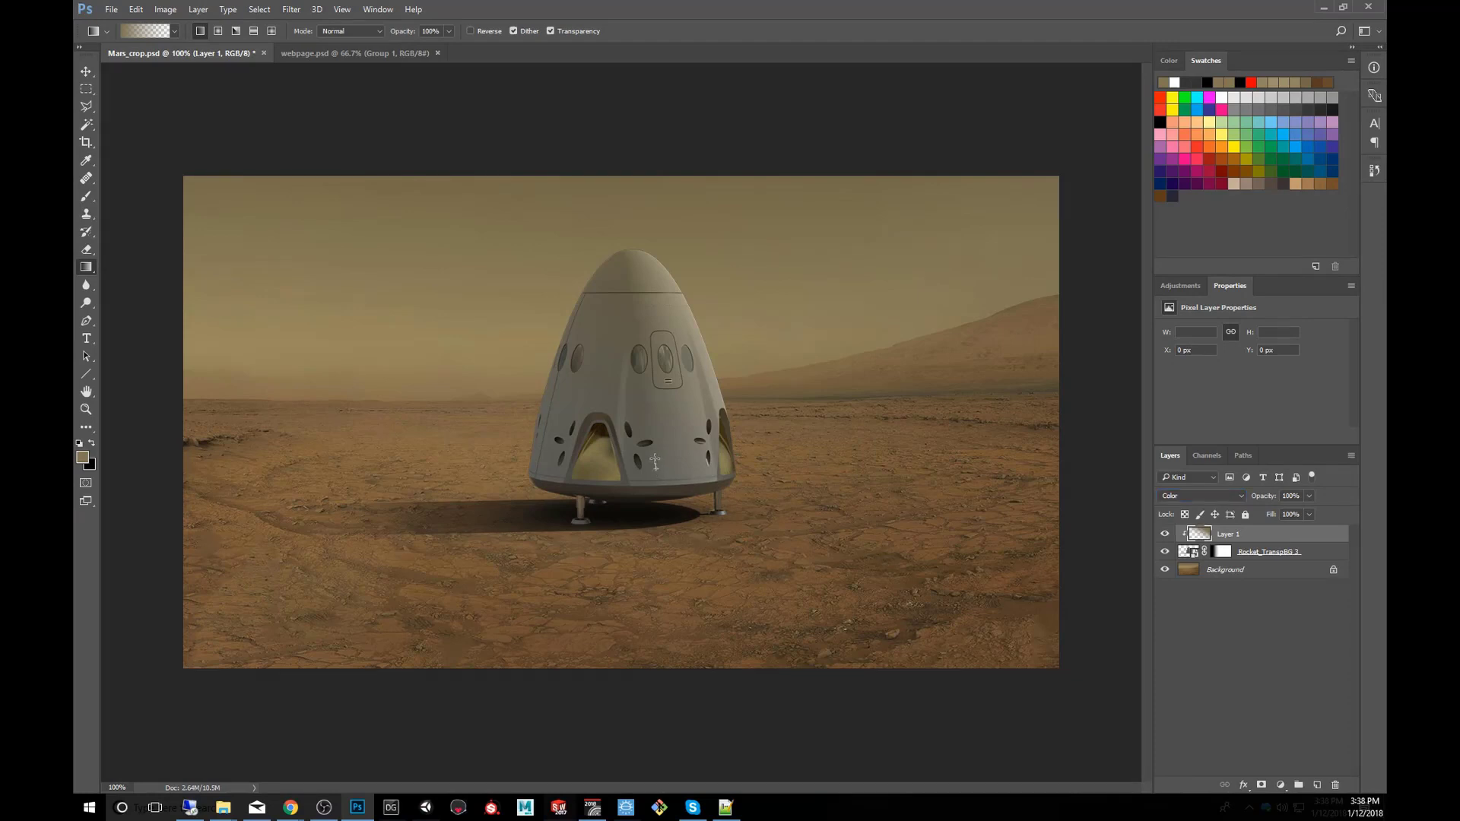
left_click(1183, 554)
- Nudge the capsule slightly up into its final position on the Martian terrain
key("v")
left_click_drag(701, 513, 699, 500)
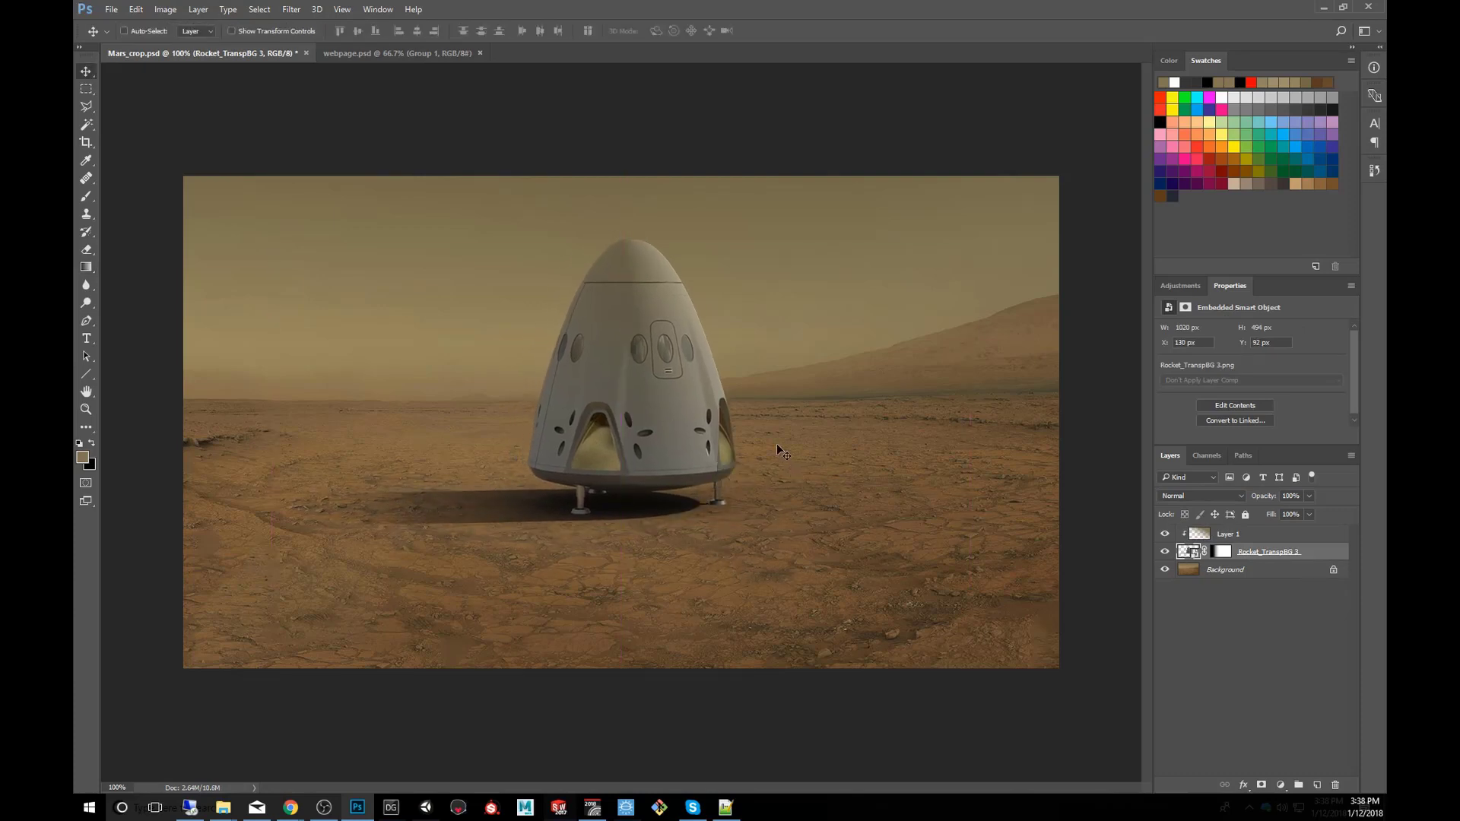
mouse_move(726, 454)
left_mouse_down()
mouse_move(715, 430)
mouse_move(718, 464)
left_mouse_up()
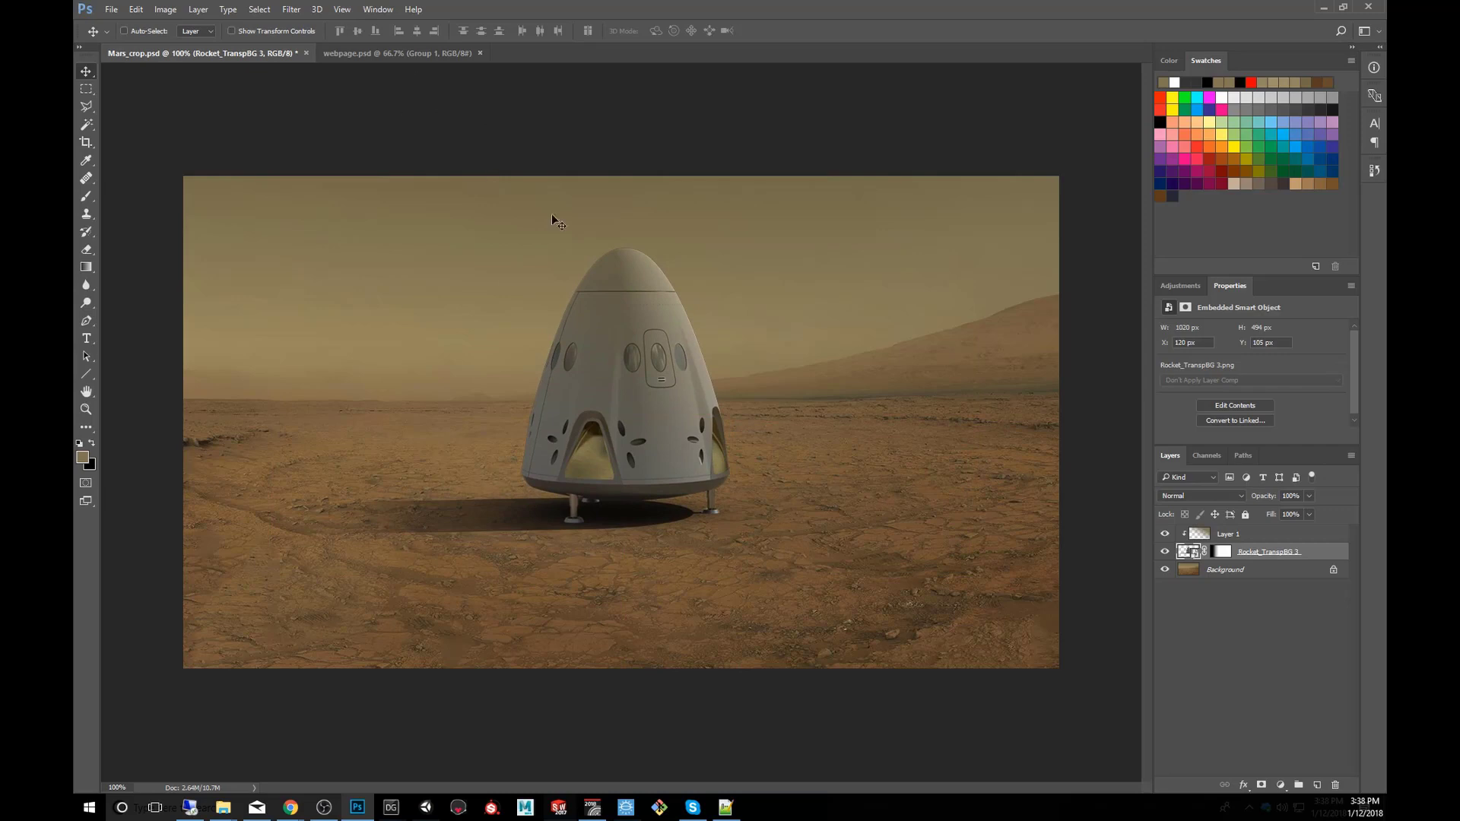
- Select the entire canvas with Ctrl+A, ready for Copy Merged
left_click(133, 9)
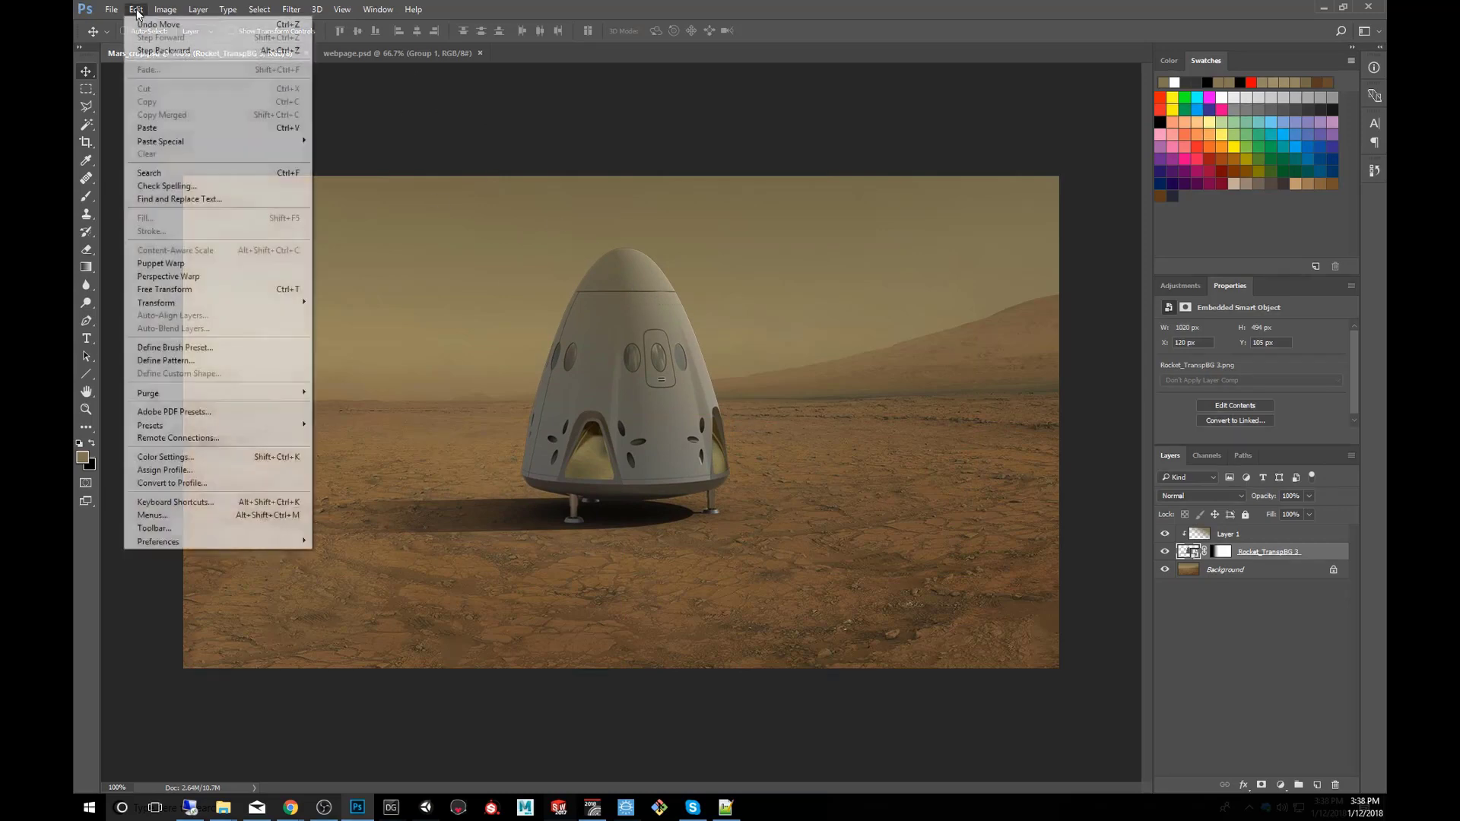
left_click(457, 185)
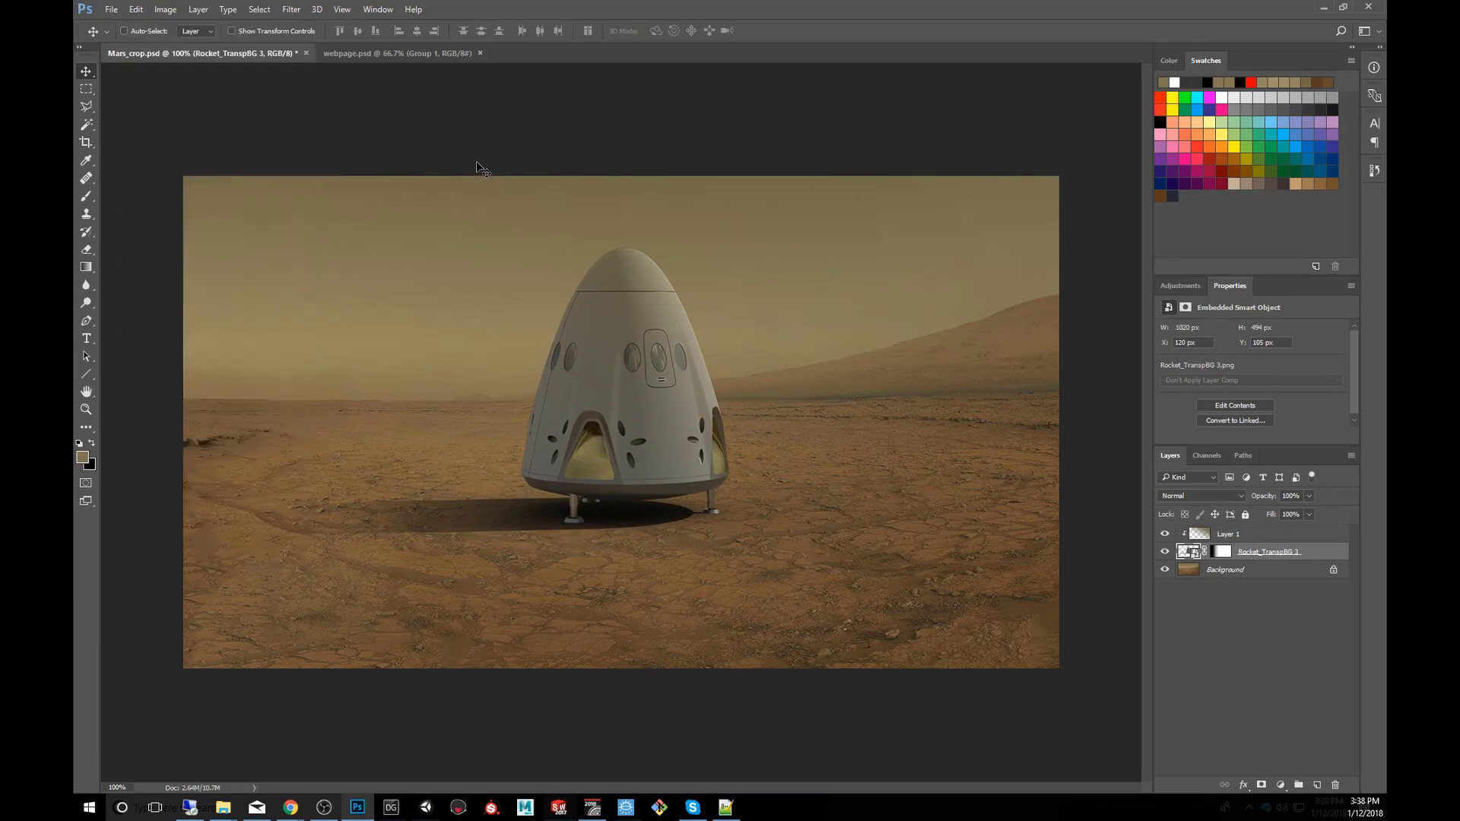
key("ctrl+a")
left_click(136, 9)
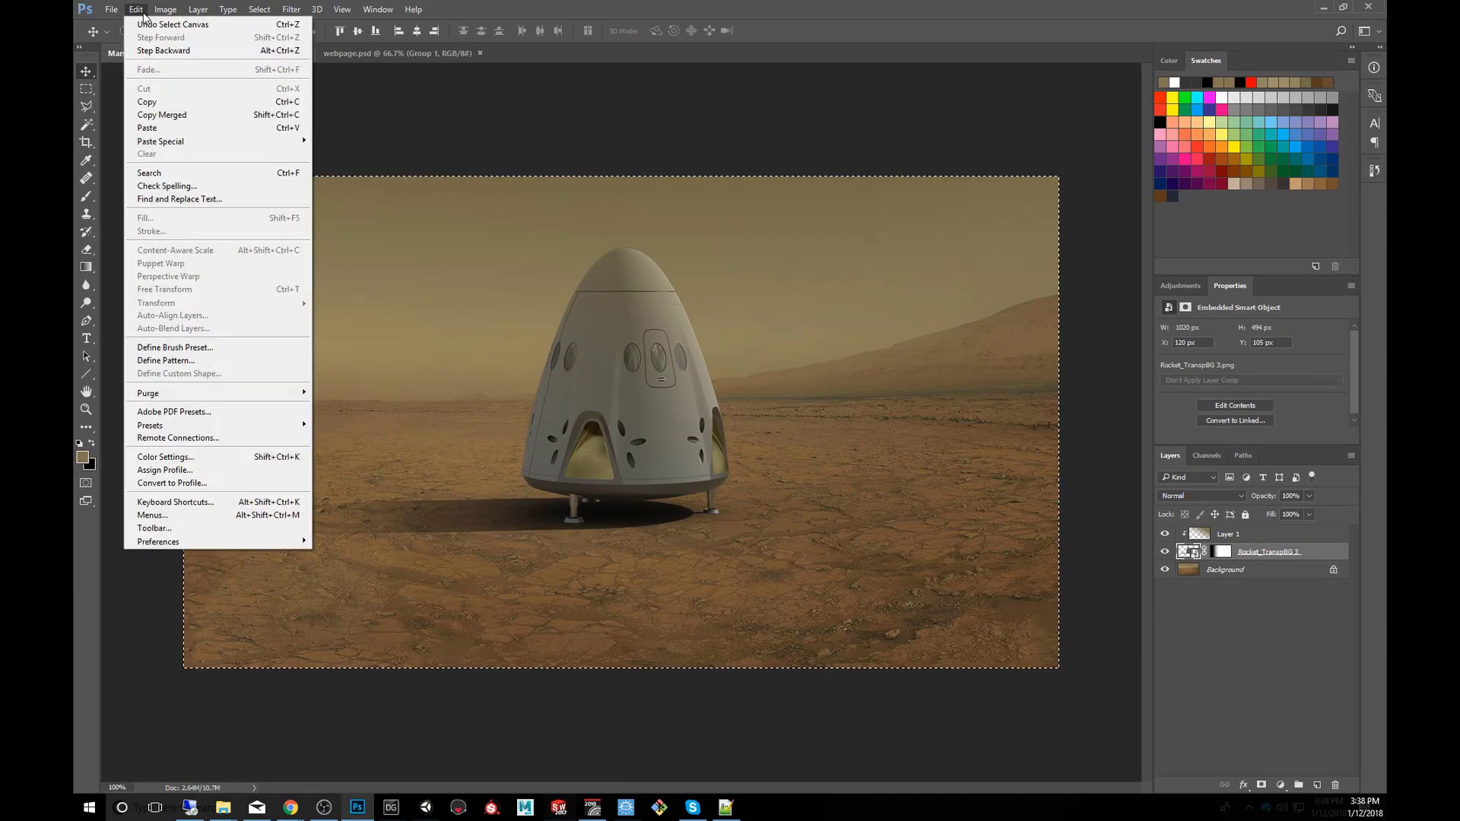
- Copy the merged composite and paste it into webpage.psd above the Background layer
left_click(179, 115)
left_click(378, 57)
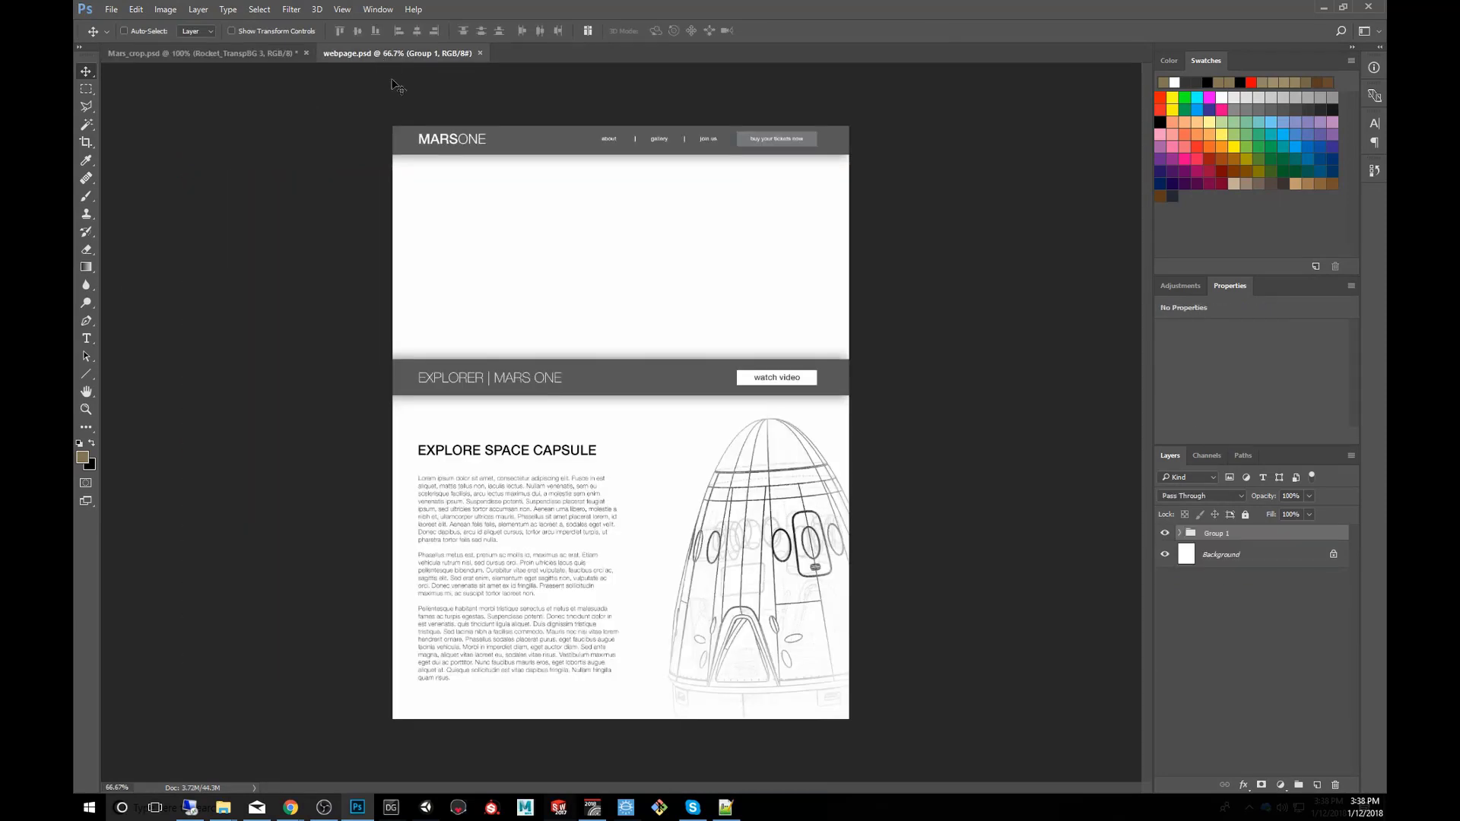
left_click(1216, 555)
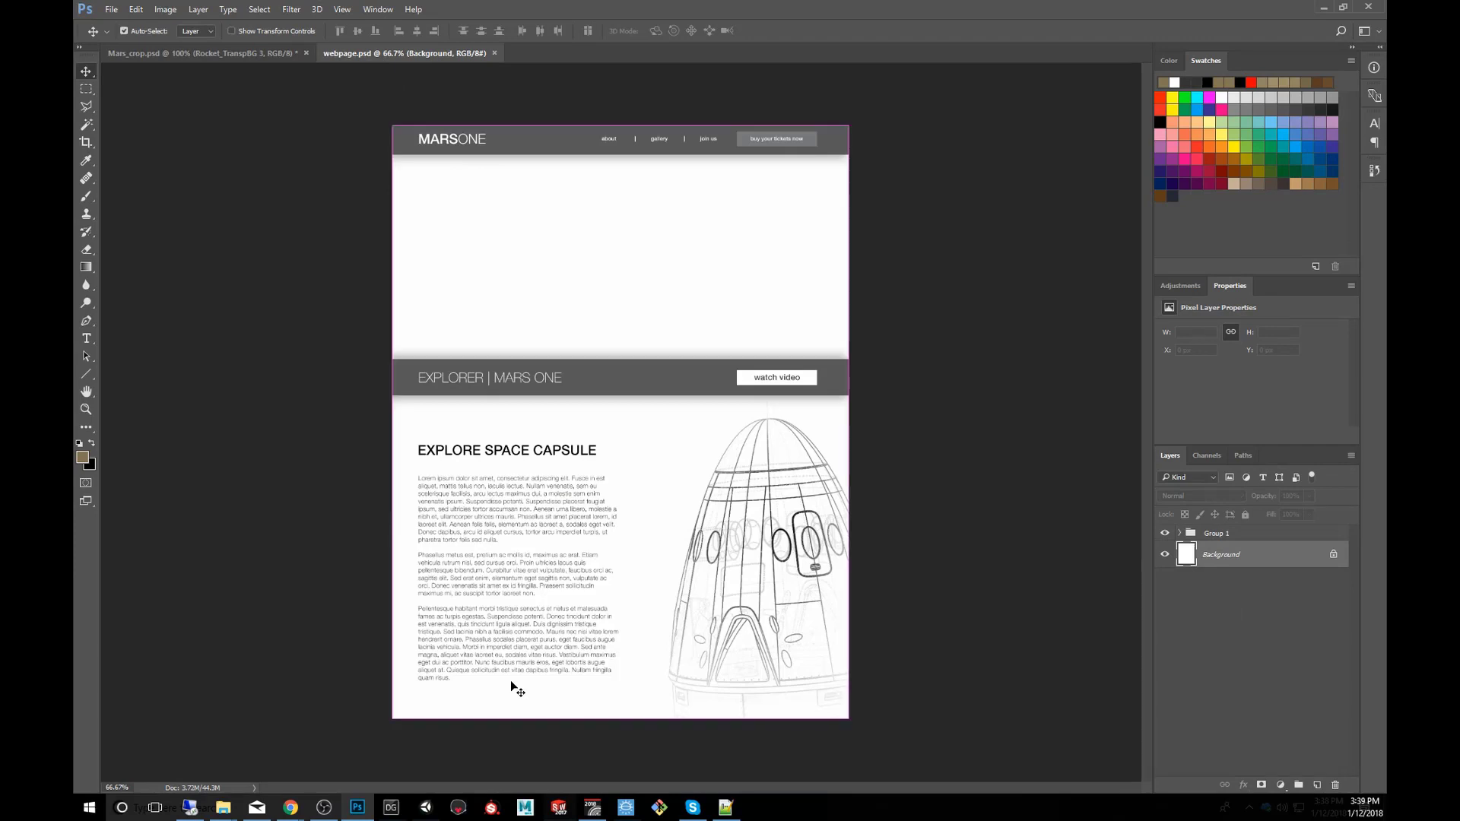
key("ctrl+v")
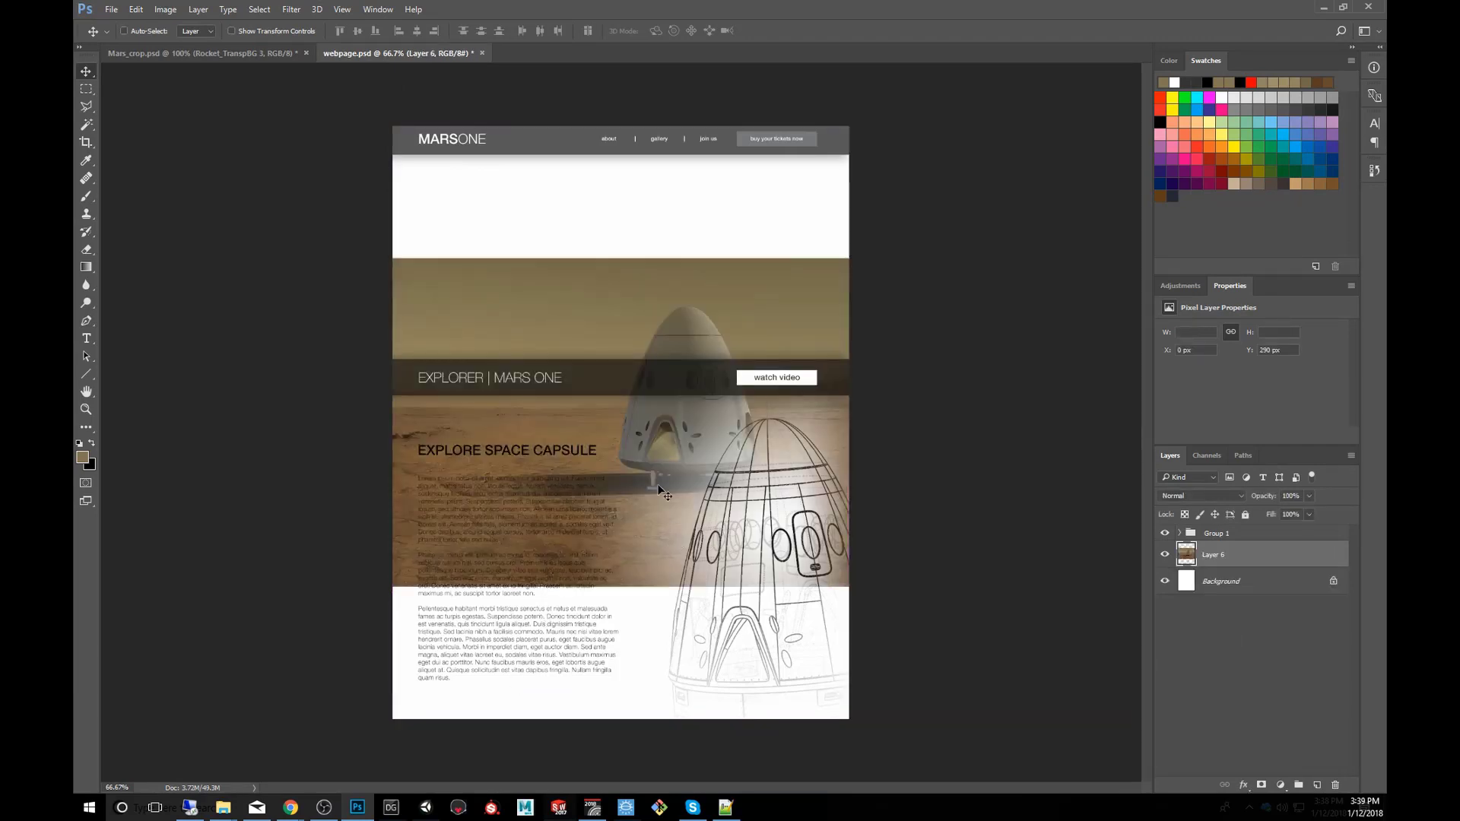
- Move the pasted composite into the hero area and scale it to about 84%
left_click_drag(668, 536, 639, 308)
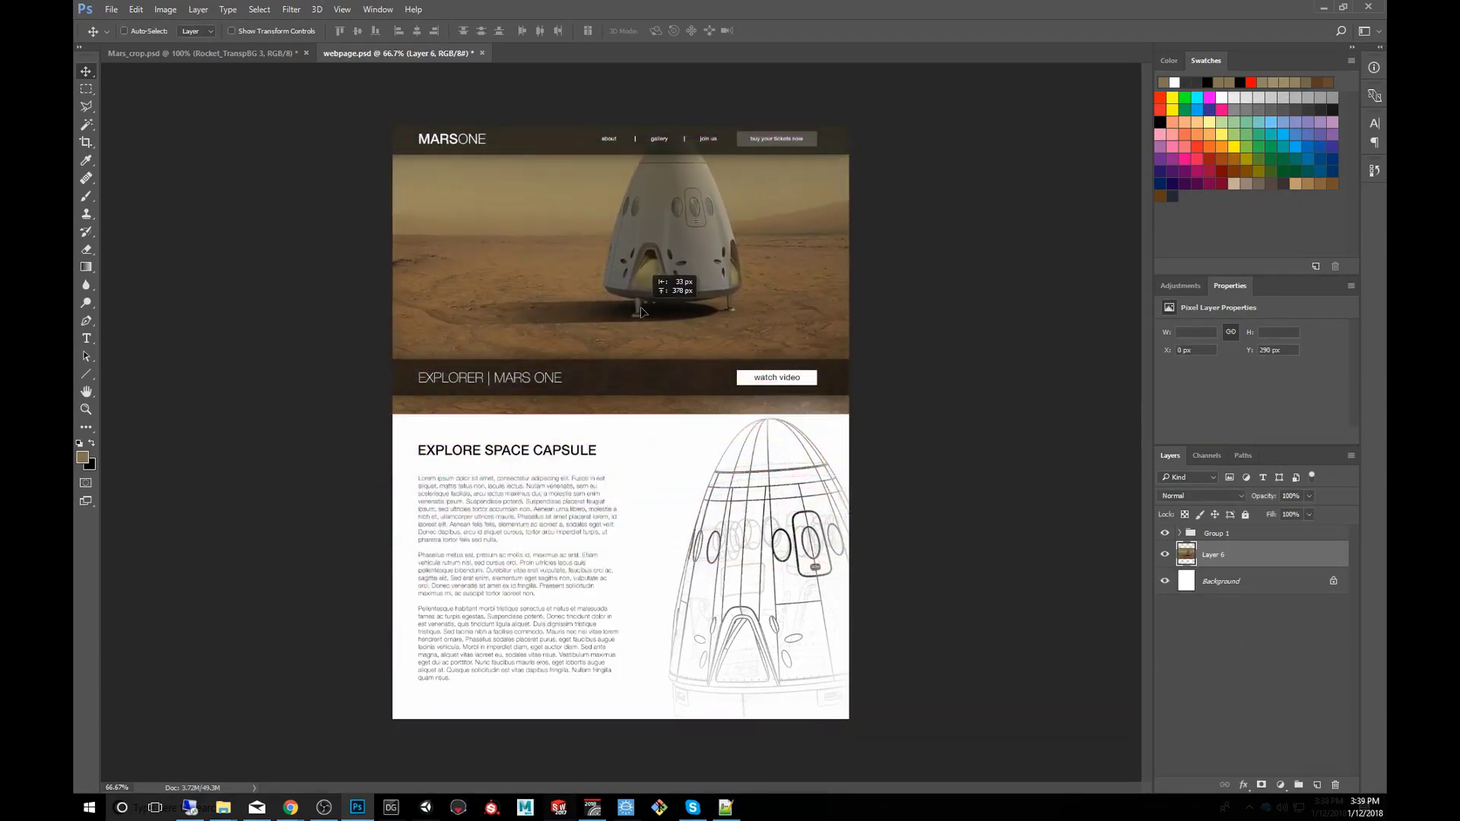
key("ctrl+t")
left_click_drag(961, 415, 918, 413)
left_click_drag(375, 88, 438, 119)
left_click_drag(724, 230, 667, 225)
left_click(666, 226, "ctrl")
left_click(663, 226, "ctrl")
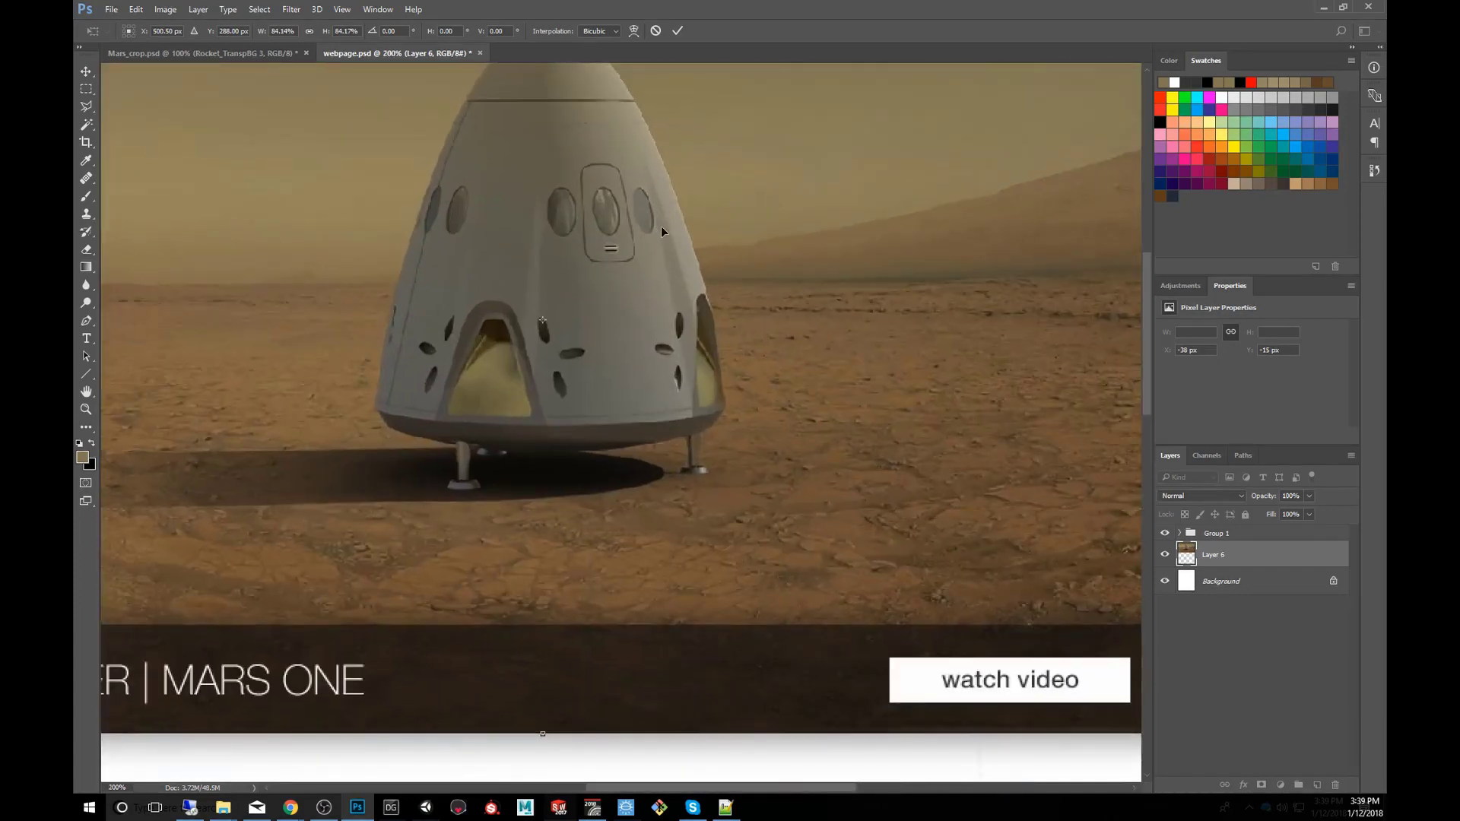
key("Return")
key("ctrl+minus")
left_click_drag(610, 440, 671, 426)
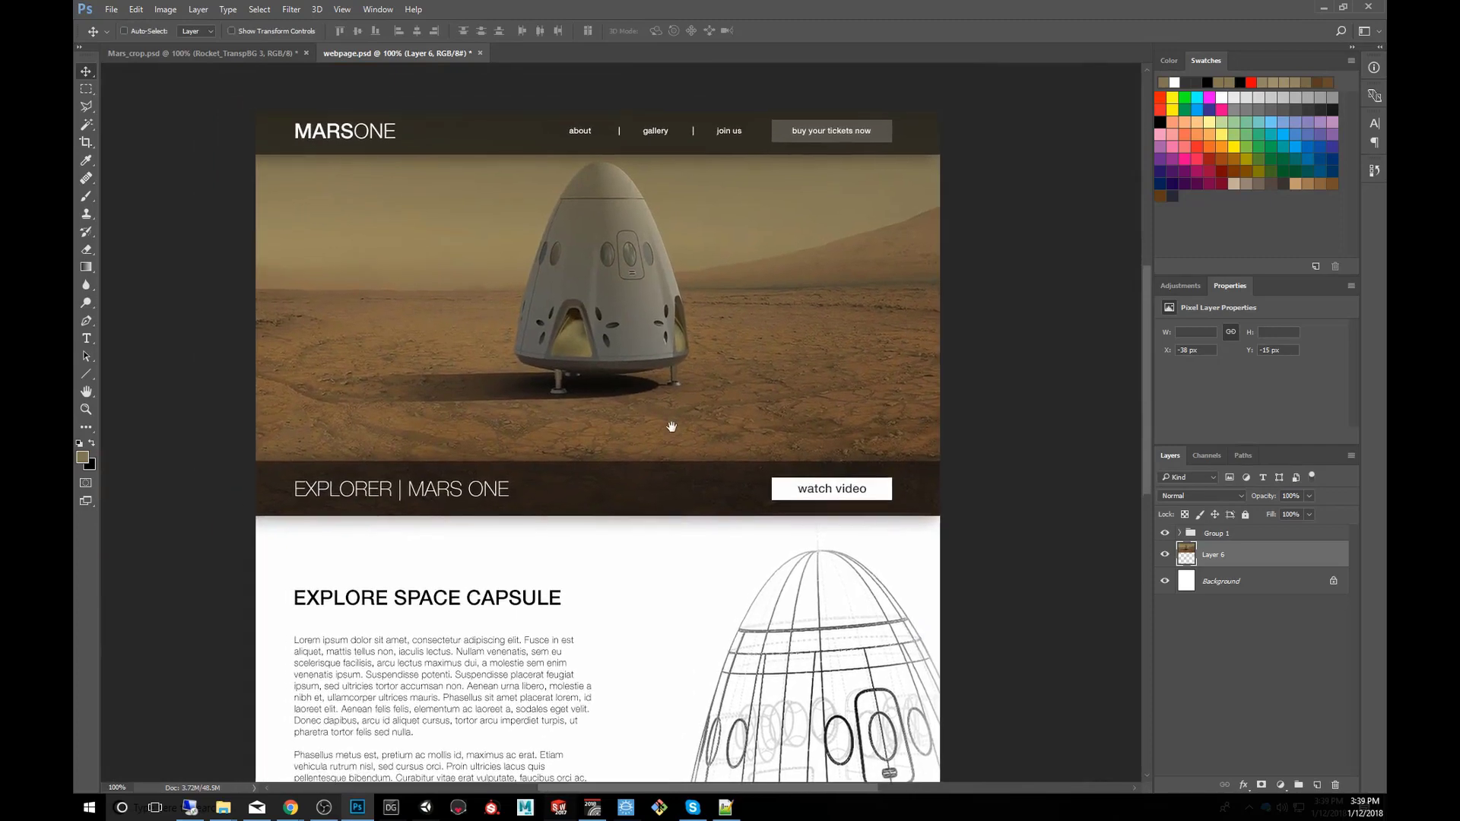
scroll(668, 426, "down", 3)
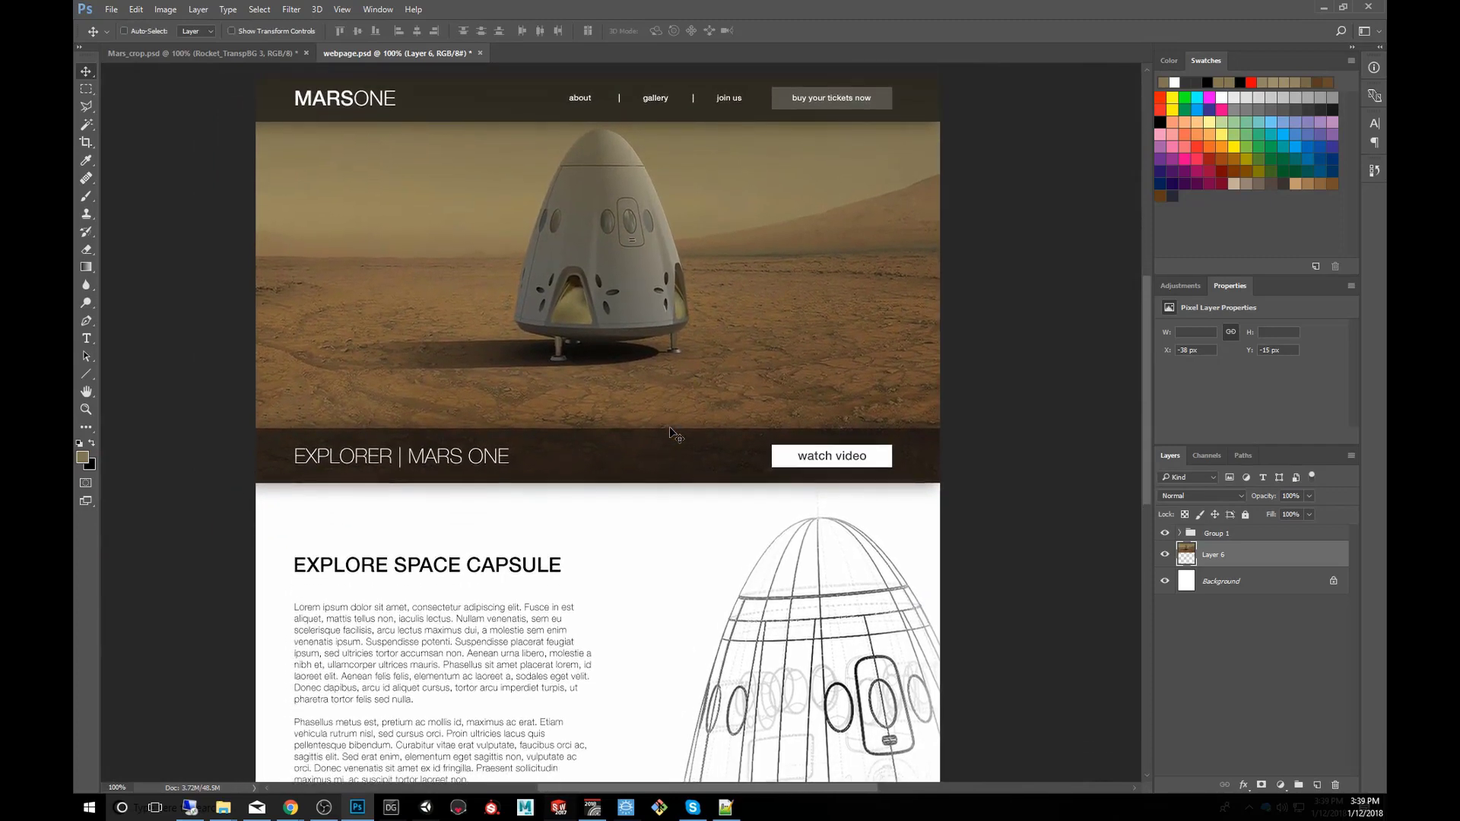
scroll(673, 432, "down", 3)
scroll(675, 429, "up", 2)
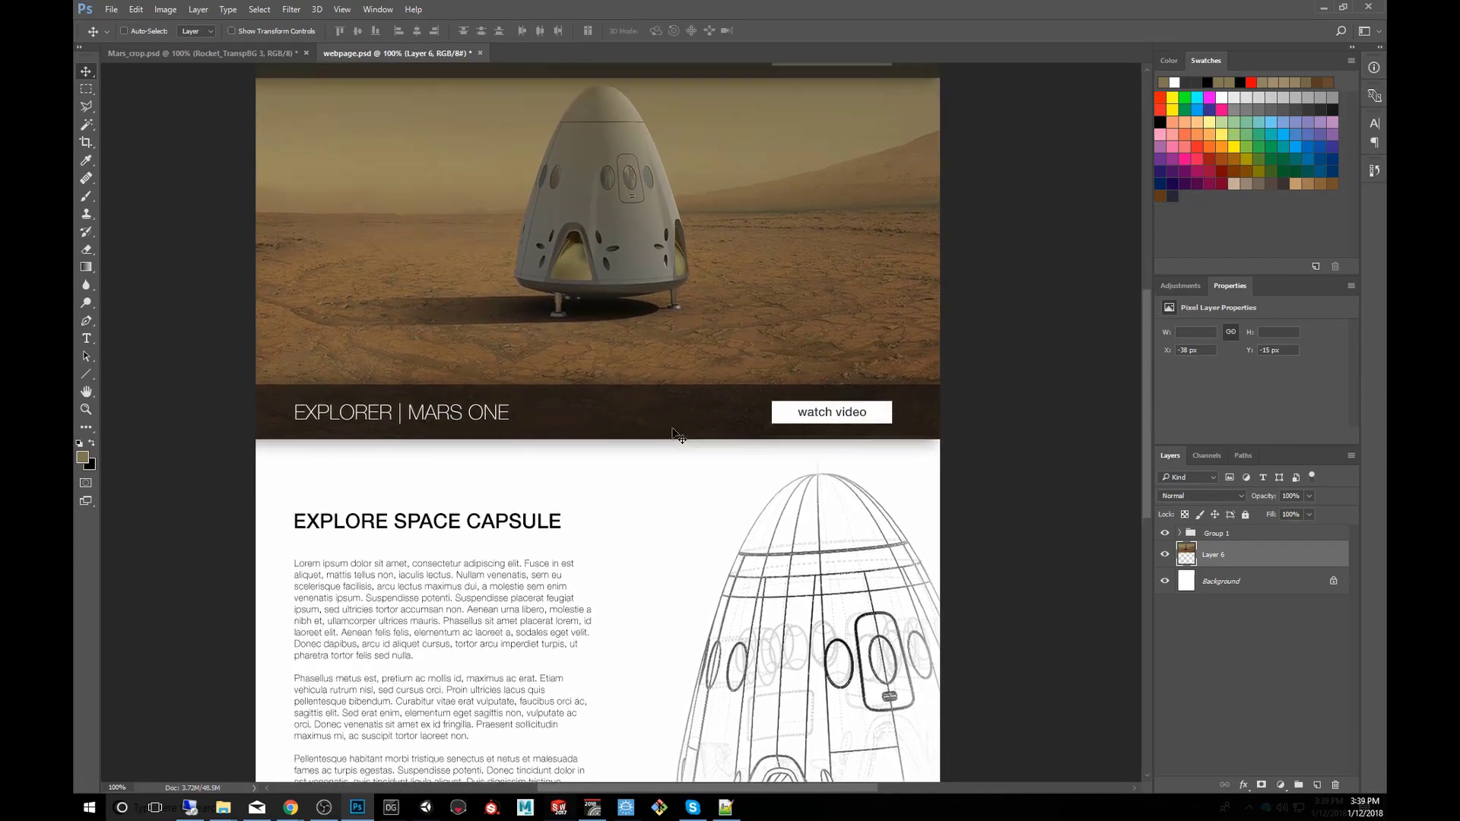
scroll(673, 430, "up", 3)
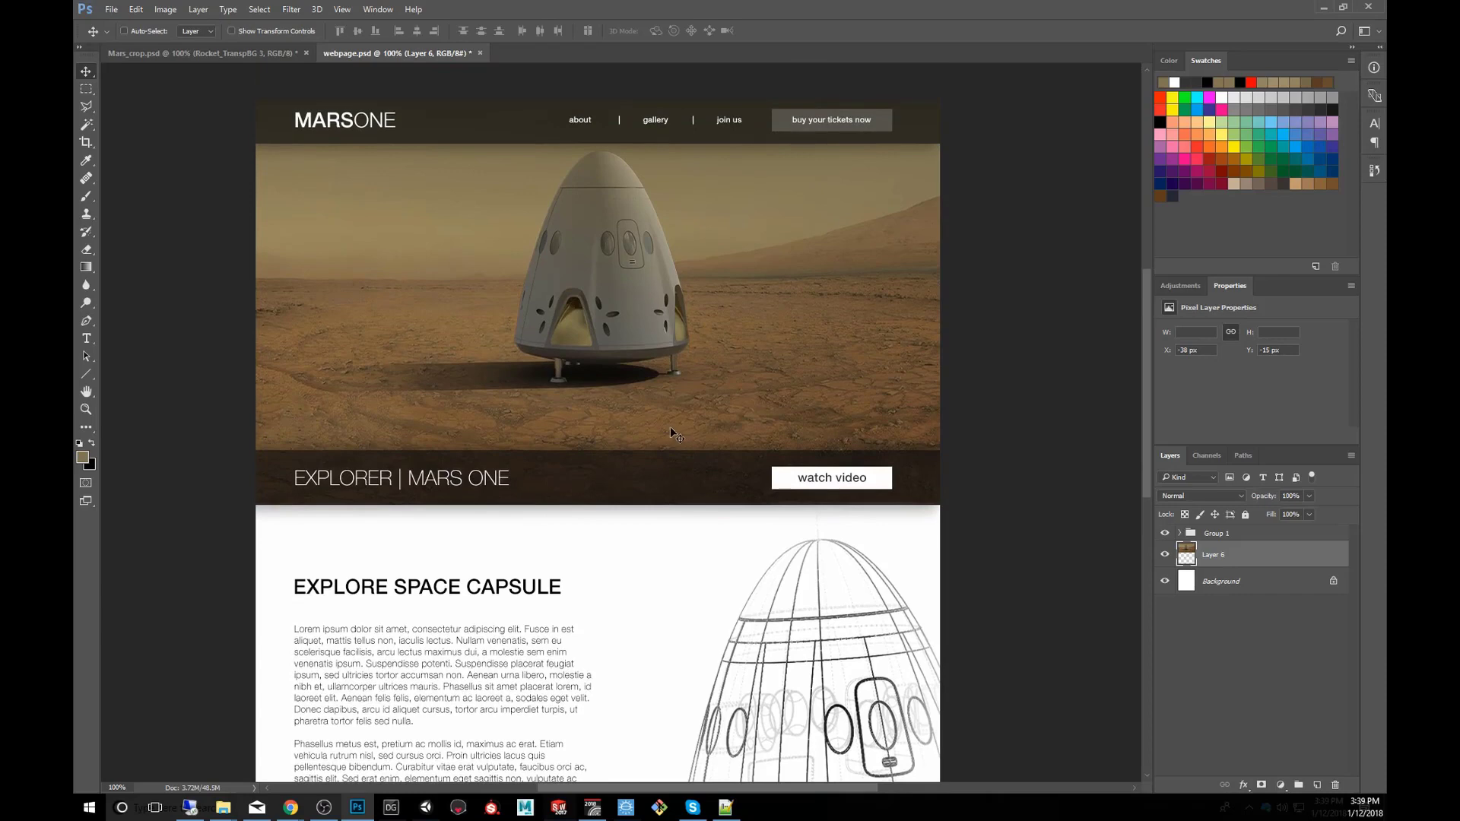